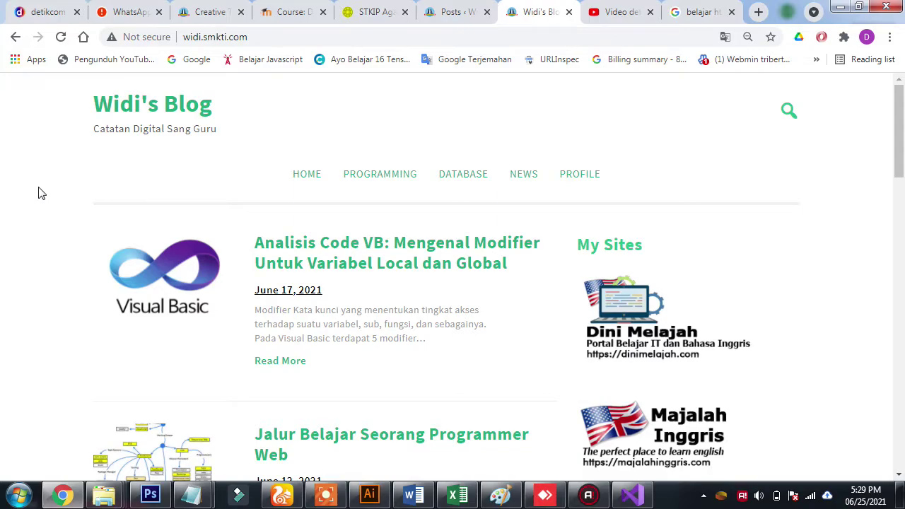
Open the blog article "Analisis Code VB: Mengenal Modifier Untuk Variabel Local dan Global" and examine its highlighted ModUtama code block.
{"action": "left_click", "coordinate": [323, 251]}
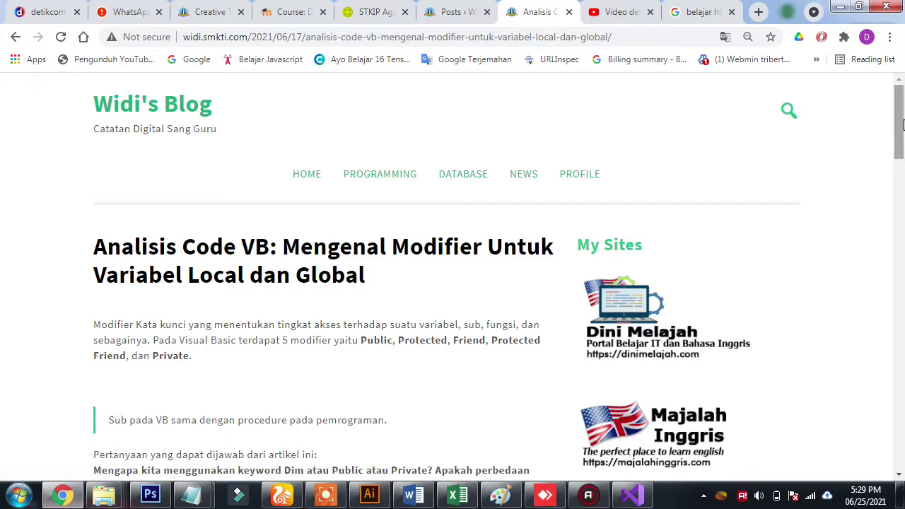
{"action": "scroll", "coordinate": [902, 124], "scroll_direction": "down", "scroll_amount": 1}
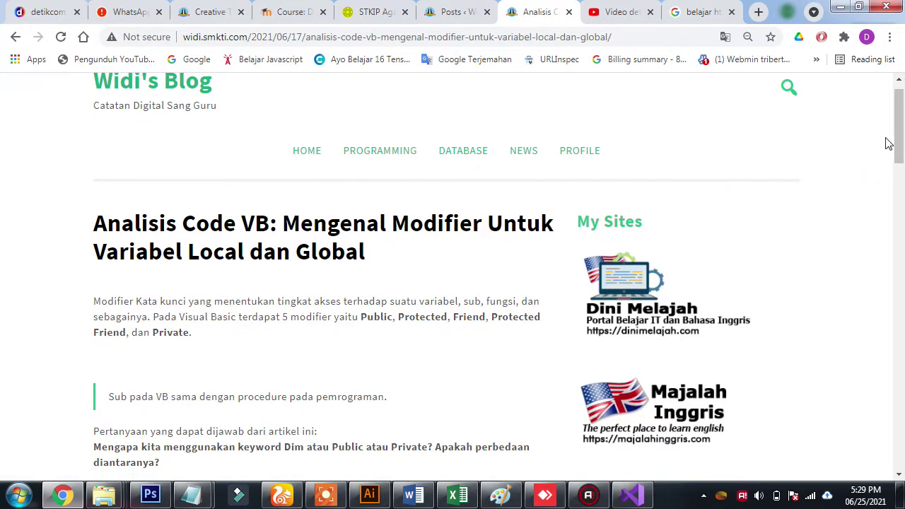
{"action": "left_click_drag", "start_coordinate": [900, 142], "coordinate": [900, 205]}
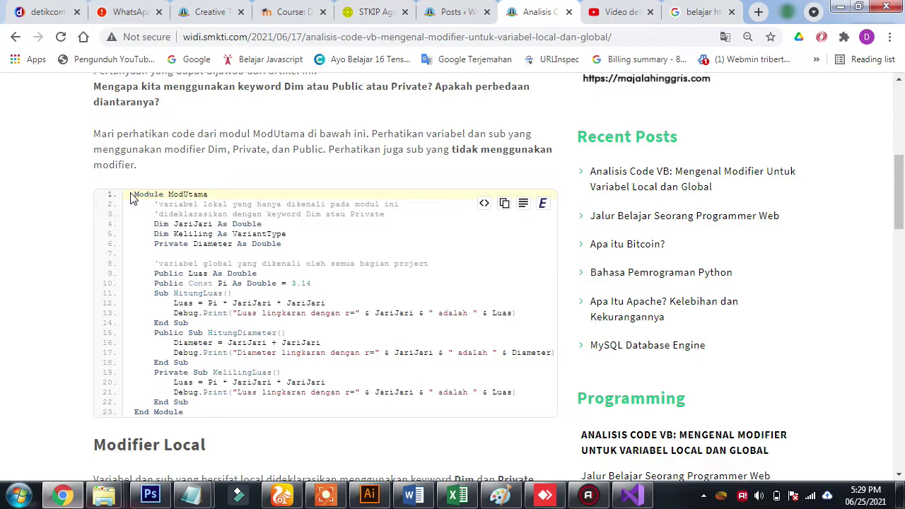
{"action": "left_click_drag", "start_coordinate": [132, 196], "coordinate": [66, 356]}
{"action": "left_click", "coordinate": [63, 356]}
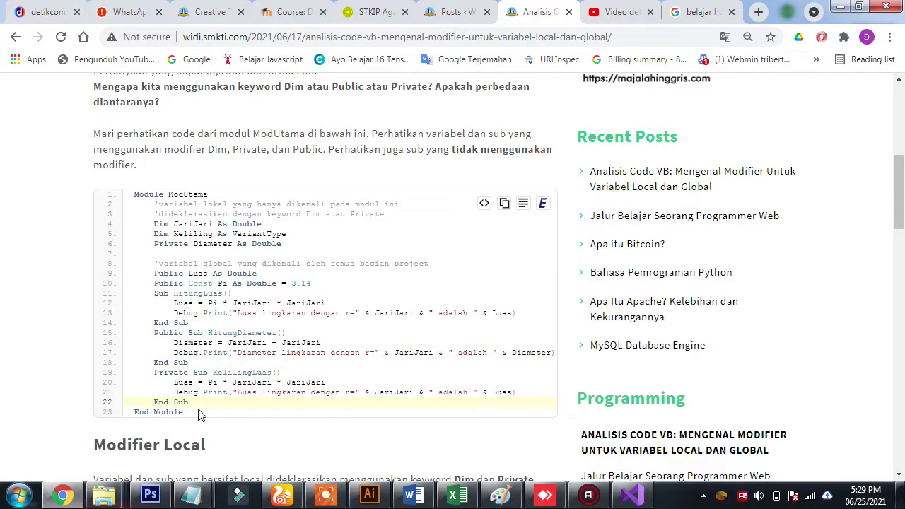
{"action": "left_click_drag", "start_coordinate": [199, 414], "coordinate": [433, 192]}
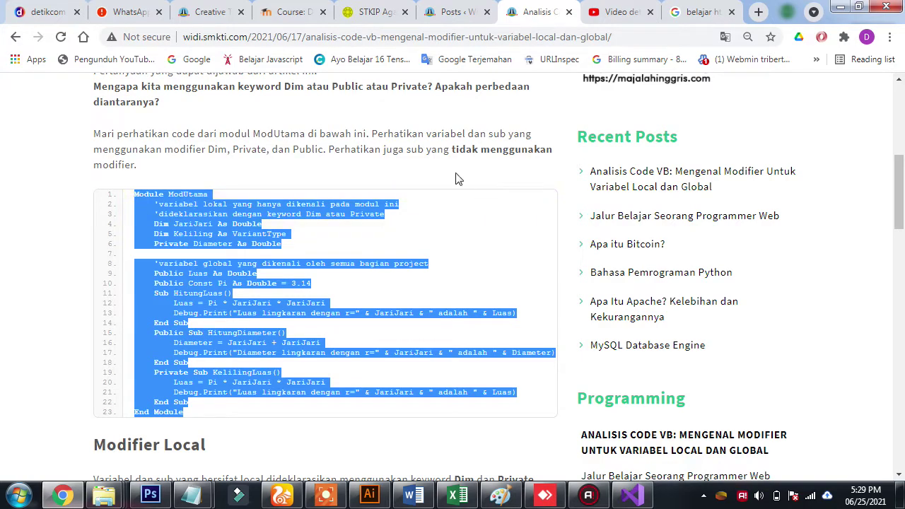
{"action": "left_click", "coordinate": [456, 179]}
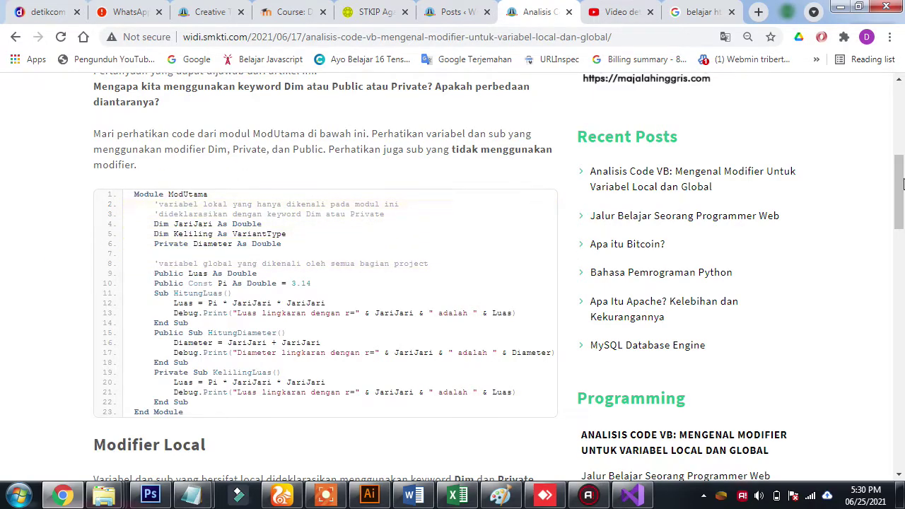
{"action": "scroll", "coordinate": [475, 253], "scroll_direction": "up", "scroll_amount": 2}
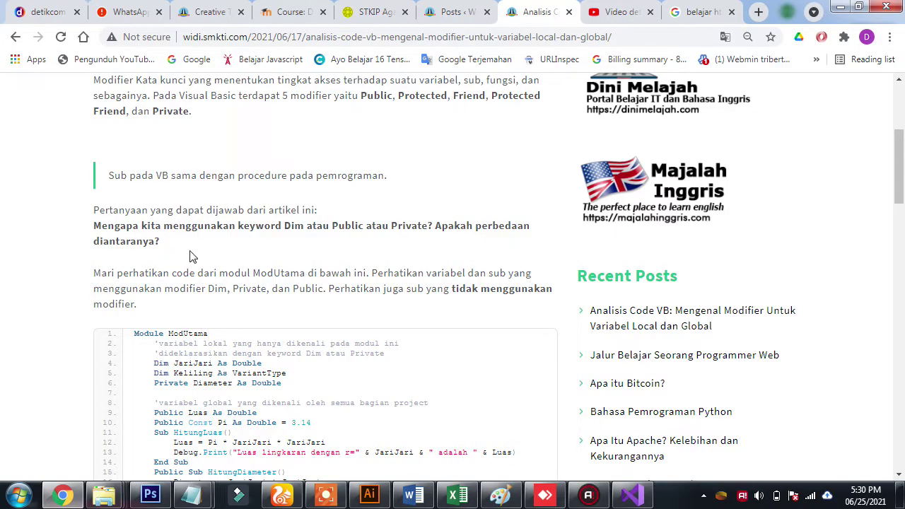
{"action": "left_click_drag", "start_coordinate": [903, 147], "coordinate": [901, 173]}
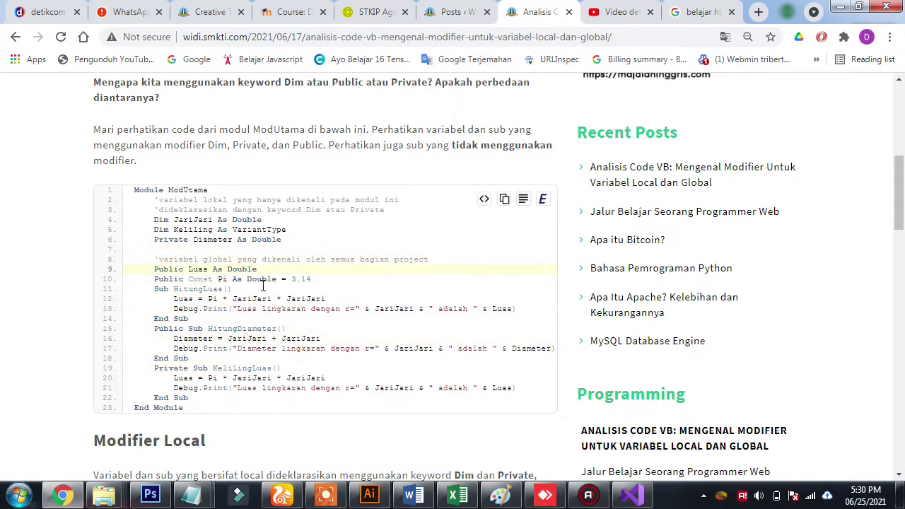
{"action": "mouse_move", "coordinate": [904, 206]}
{"action": "left_mouse_down"}
{"action": "mouse_move", "coordinate": [903, 195]}
{"action": "mouse_move", "coordinate": [903, 204]}
{"action": "left_mouse_up"}
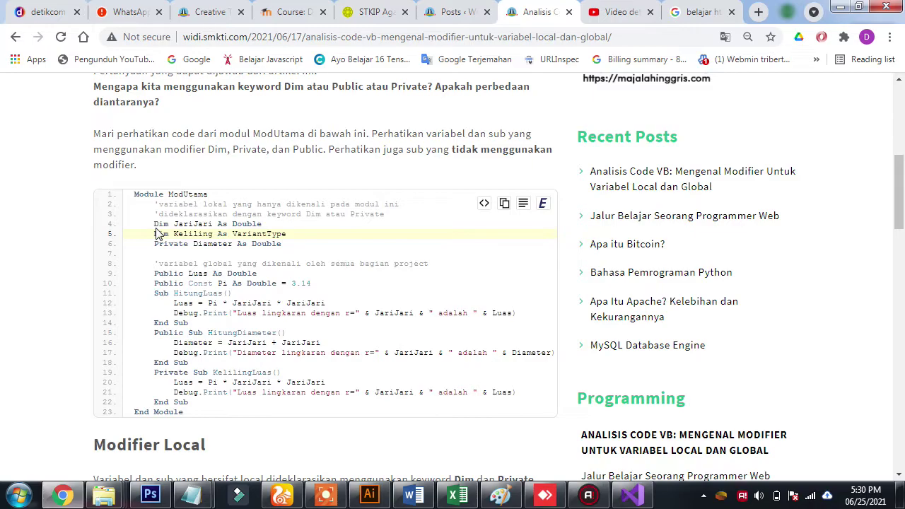
{"action": "mouse_move", "coordinate": [901, 180]}
{"action": "left_mouse_down"}
{"action": "mouse_move", "coordinate": [902, 200]}
{"action": "mouse_move", "coordinate": [902, 162]}
{"action": "left_mouse_up"}
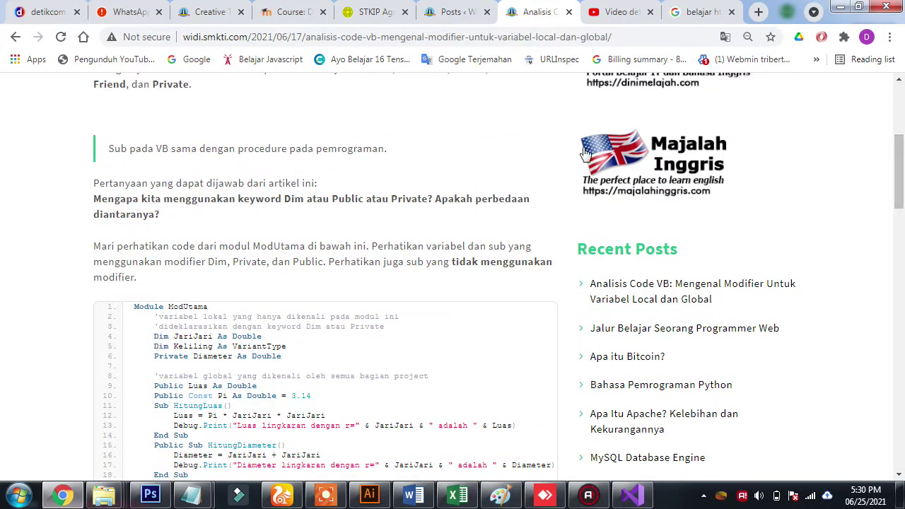
Switch to the blog's WordPress admin and look through the installed plugins for Enlighter.
{"action": "left_click", "coordinate": [447, 12]}
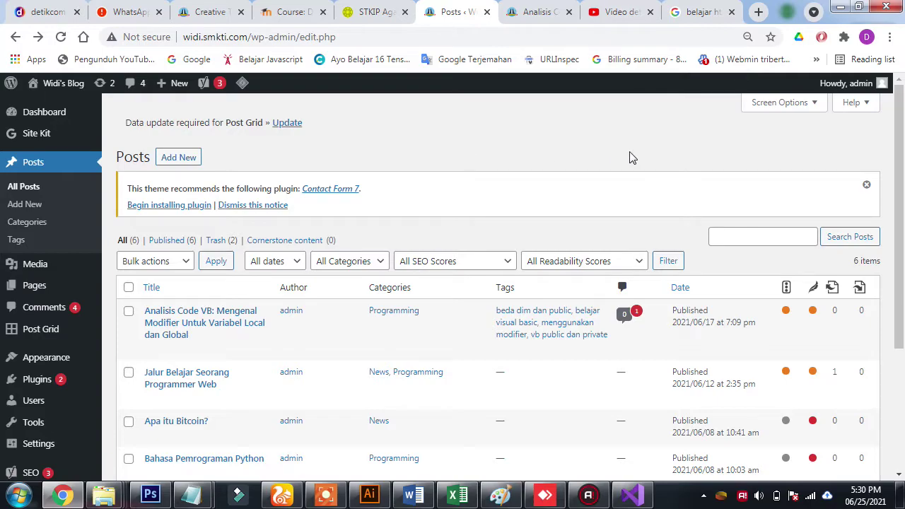
{"action": "scroll", "coordinate": [872, 166], "scroll_direction": "down", "scroll_amount": 1}
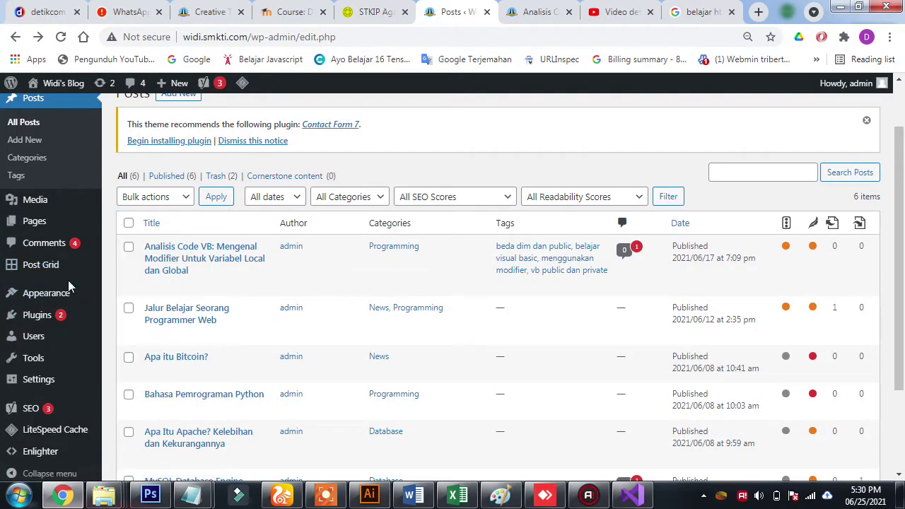
{"action": "left_click", "coordinate": [38, 317]}
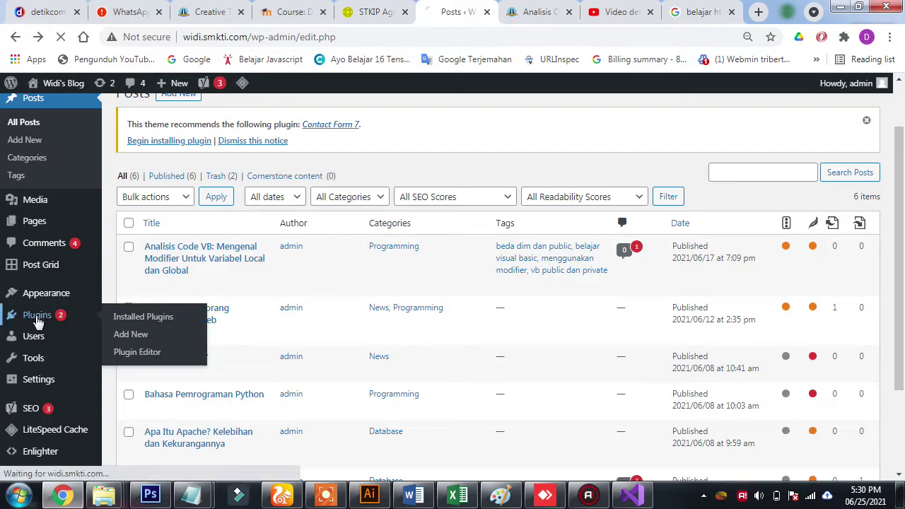
{"action": "left_click_drag", "start_coordinate": [900, 134], "coordinate": [902, 235]}
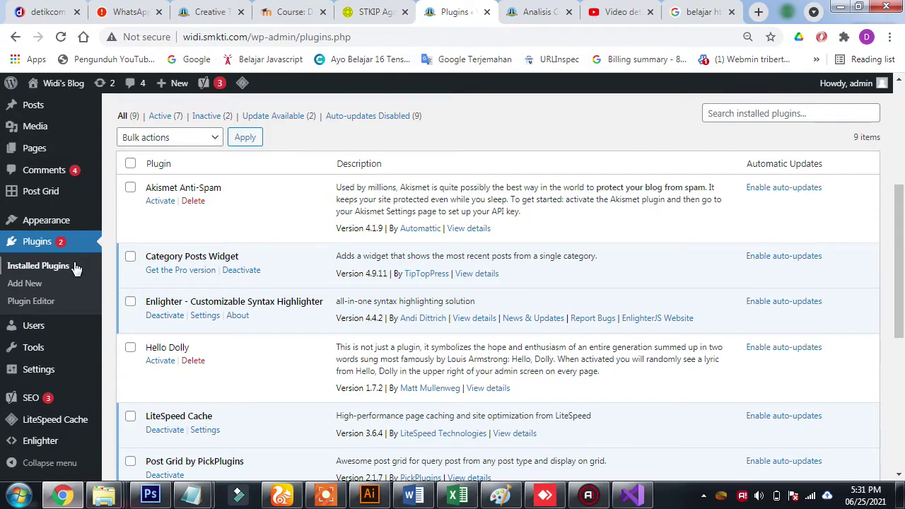
Search the directory of new plugins for "enlighter".
{"action": "left_click", "coordinate": [26, 285]}
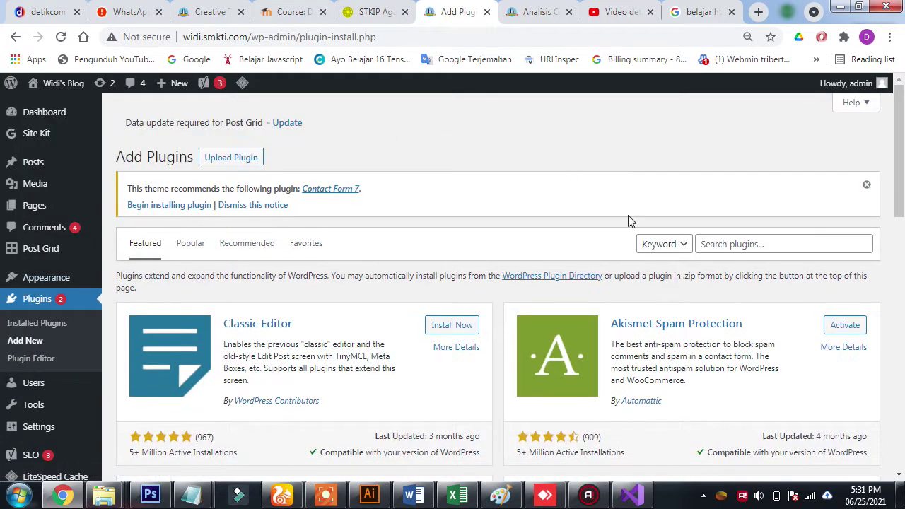
{"action": "left_click", "coordinate": [741, 244]}
{"action": "left_click", "coordinate": [741, 244]}
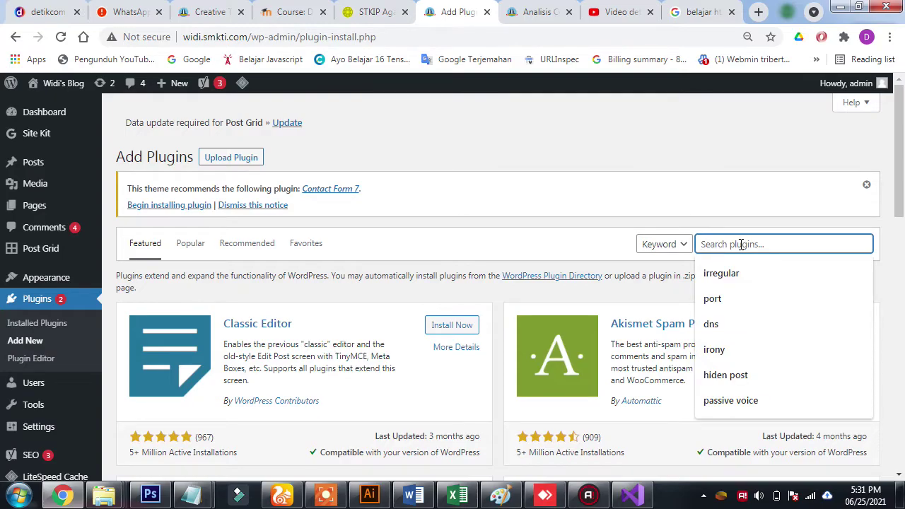
{"action": "type", "text": "en"}
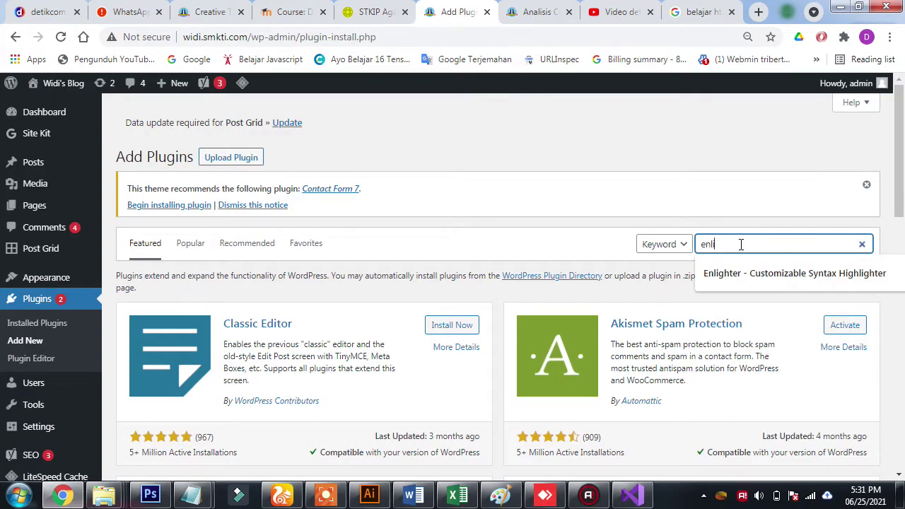
{"action": "type", "text": "li"}
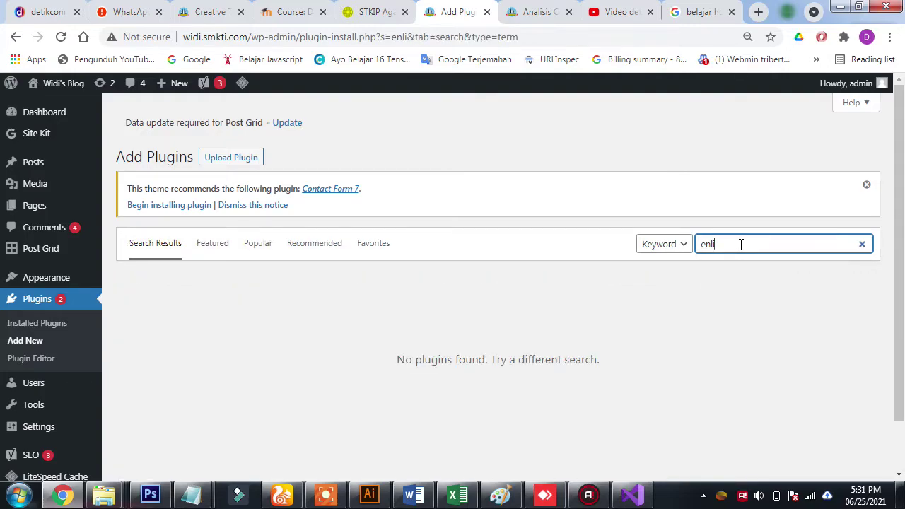
{"action": "type", "text": "ghter"}
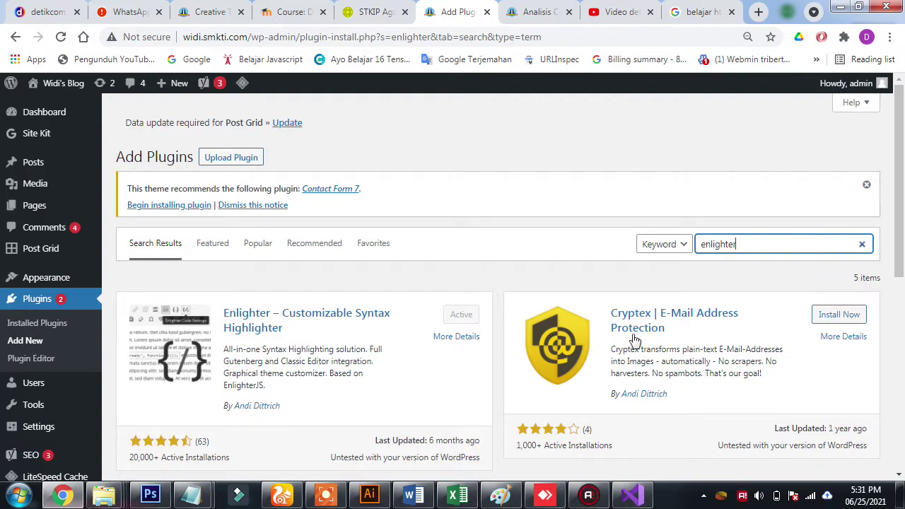
Open the list of all blog posts.
{"action": "mouse_move", "coordinate": [39, 193]}
{"action": "mouse_move", "coordinate": [37, 166]}
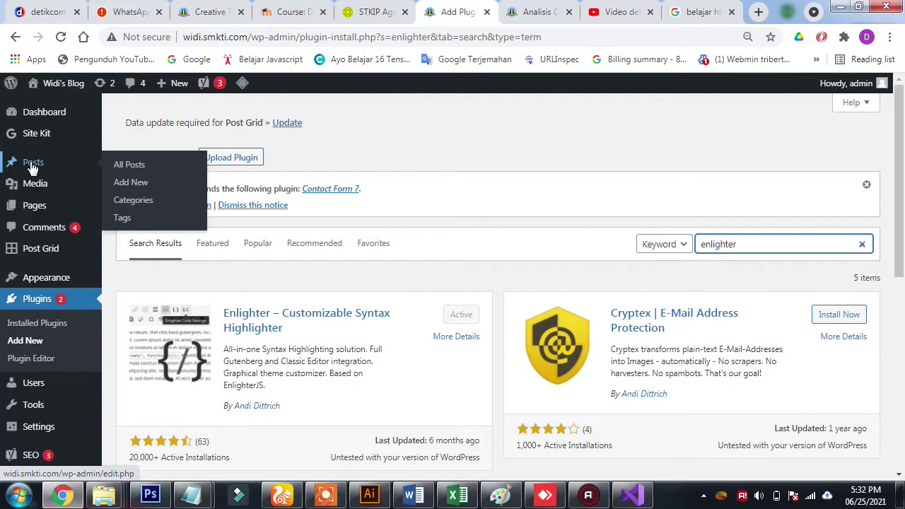
{"action": "left_click", "coordinate": [29, 165]}
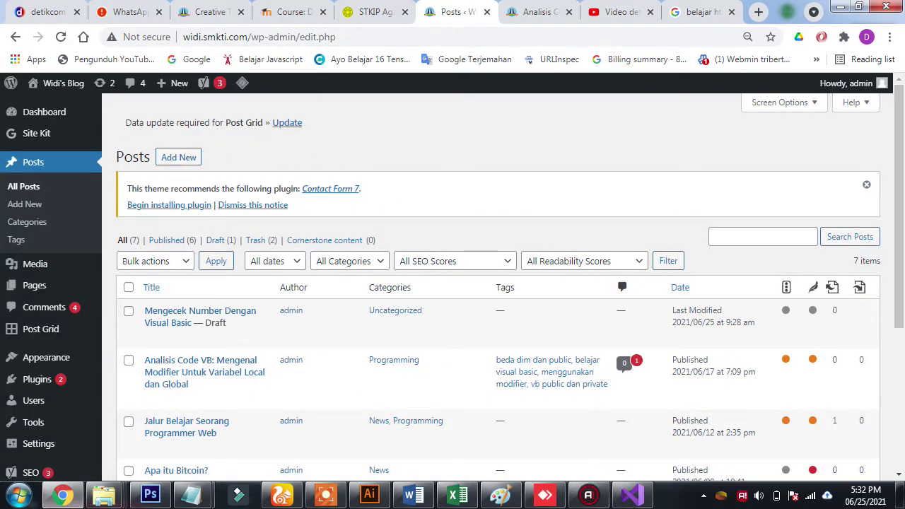
Switch to Visual Studio and copy the IsNumeric If…End If block from the BtnCheck_Click sub in Form1.vb.
{"action": "left_click", "coordinate": [631, 494]}
{"action": "left_click", "coordinate": [419, 171]}
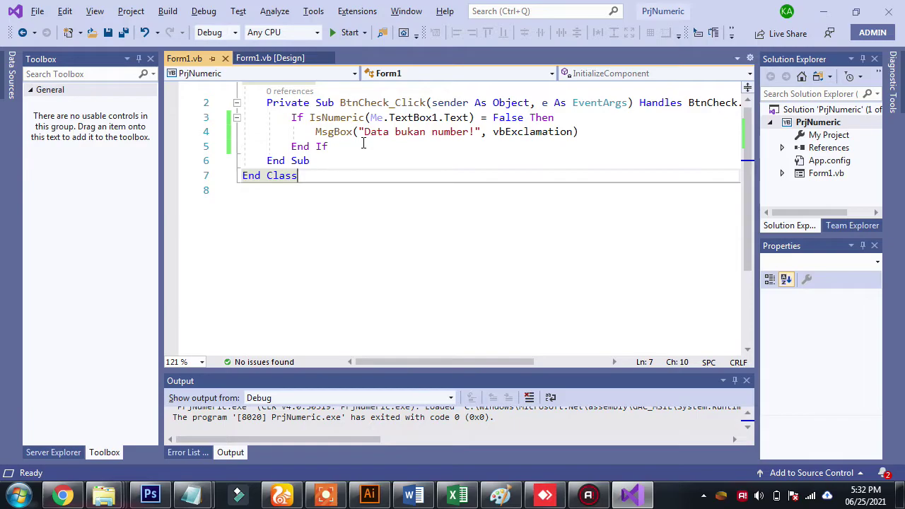
{"action": "left_click_drag", "start_coordinate": [328, 147], "coordinate": [228, 120]}
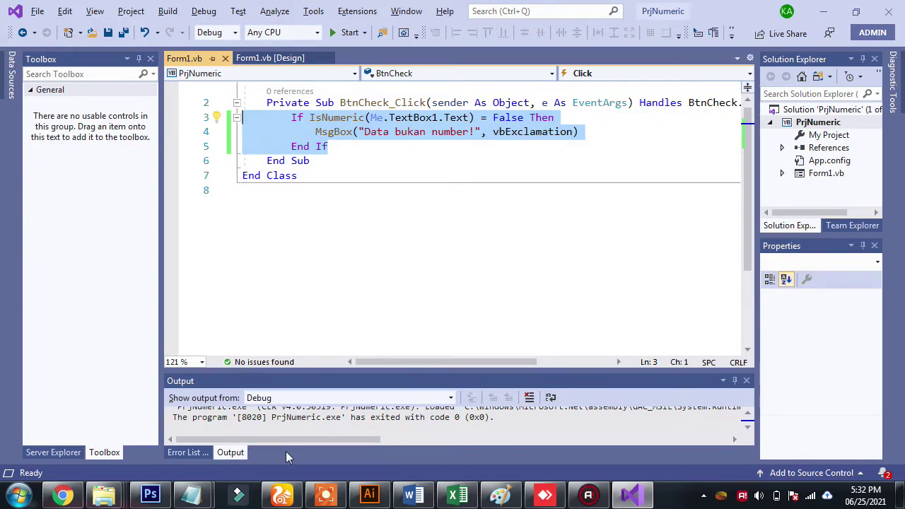
{"action": "right_click", "coordinate": [290, 147]}
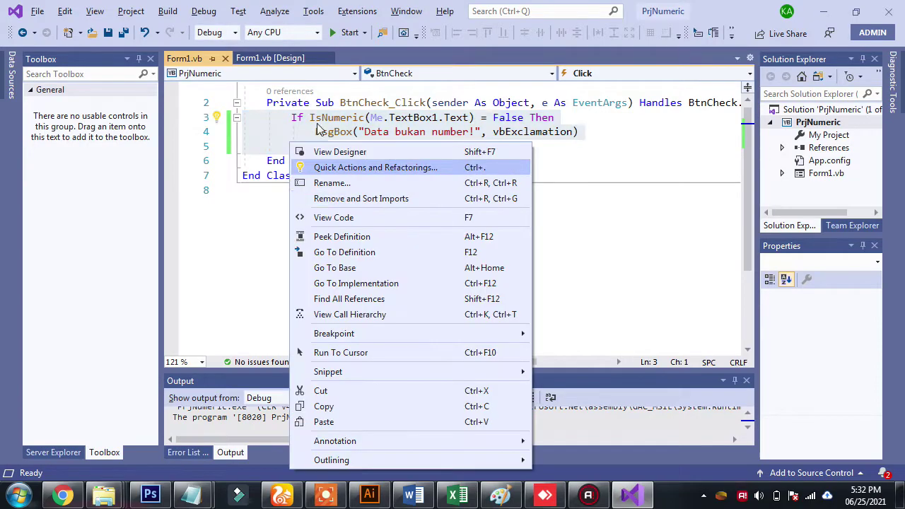
{"action": "left_click", "coordinate": [333, 408]}
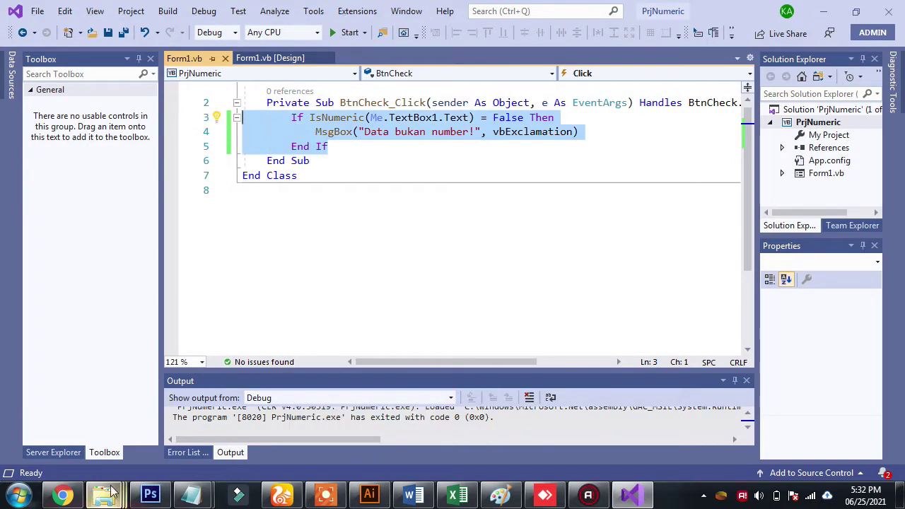
Switch back to WordPress in Chrome and create a new post titled "Mengecek Number Dengan Visual Basic".
{"action": "left_click", "coordinate": [64, 495]}
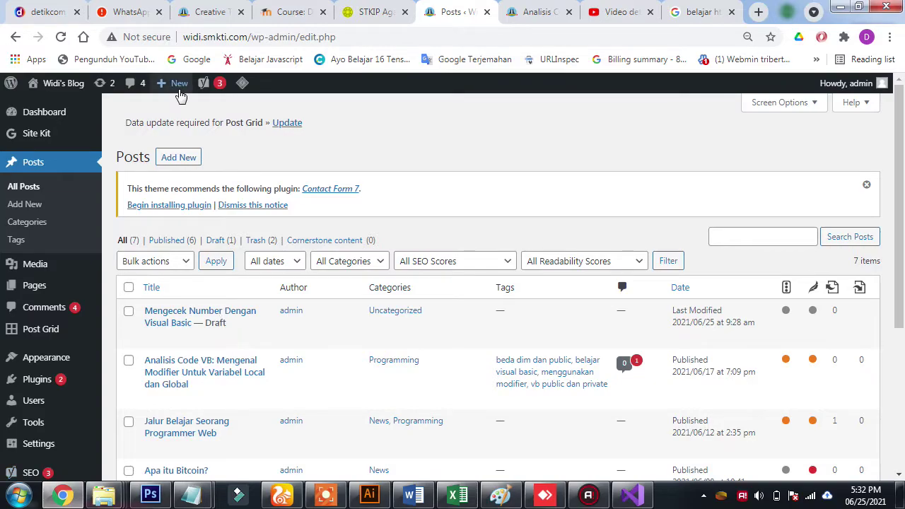
{"action": "left_click", "coordinate": [178, 158]}
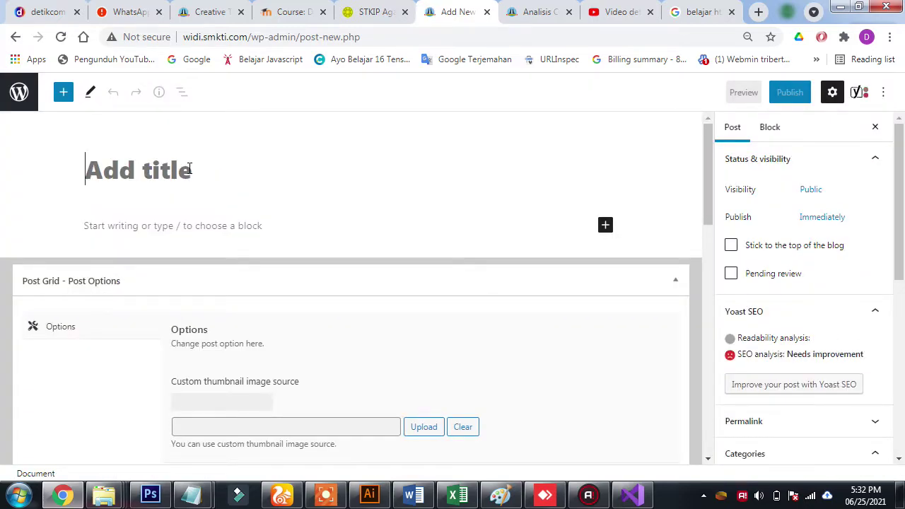
{"action": "type", "text": "Mengece"}
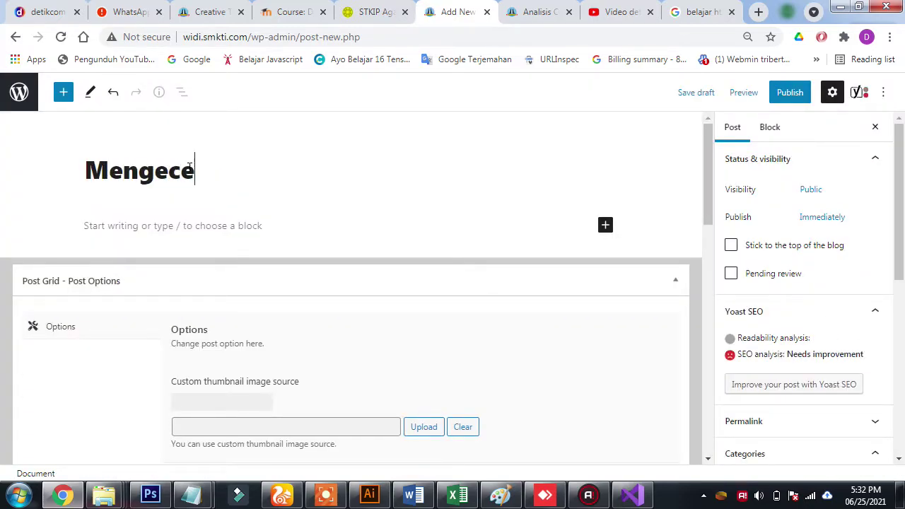
{"action": "type", "text": "k Number Pada"}
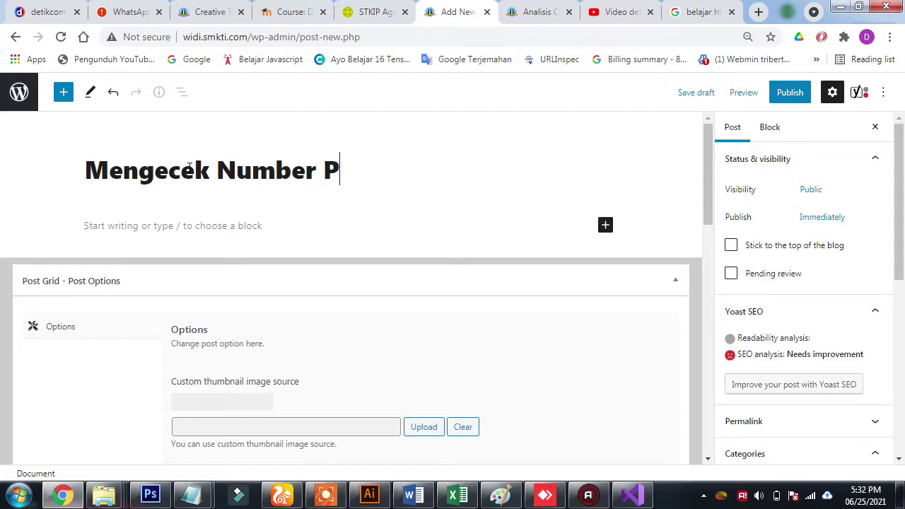
{"action": "key", "text": "BackSpace"}
{"action": "key", "text": "BackSpace"}
{"action": "key", "text": "BackSpace"}
{"action": "key", "text": "BackSpace"}
{"action": "type", "text": "Dengan Visual Basc"}
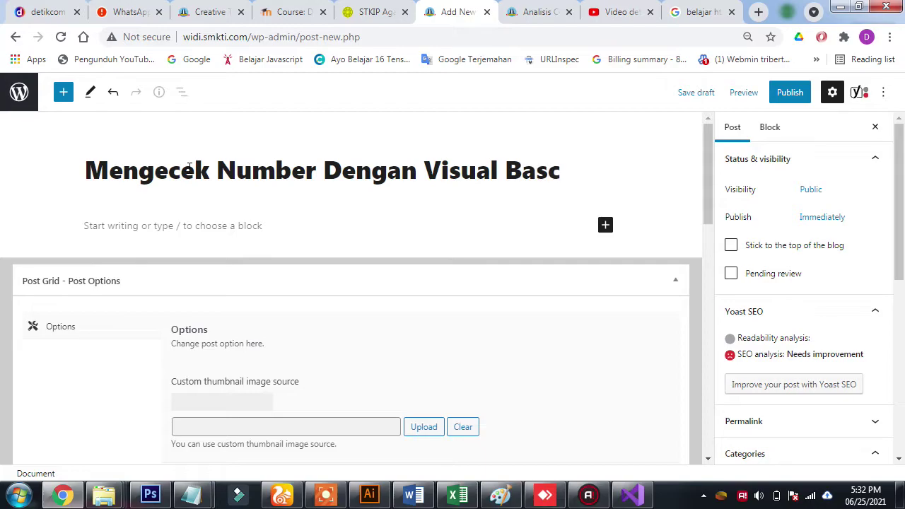
{"action": "key", "text": "BackSpace"}
{"action": "type", "text": "ic"}
Add the paragraph "Untuk mengecek number pada Visual Basic kita dapat menggunakan fungsi IsNumeric. Perhatikan contoh berikut:" below the title.
{"action": "left_click", "coordinate": [160, 230]}
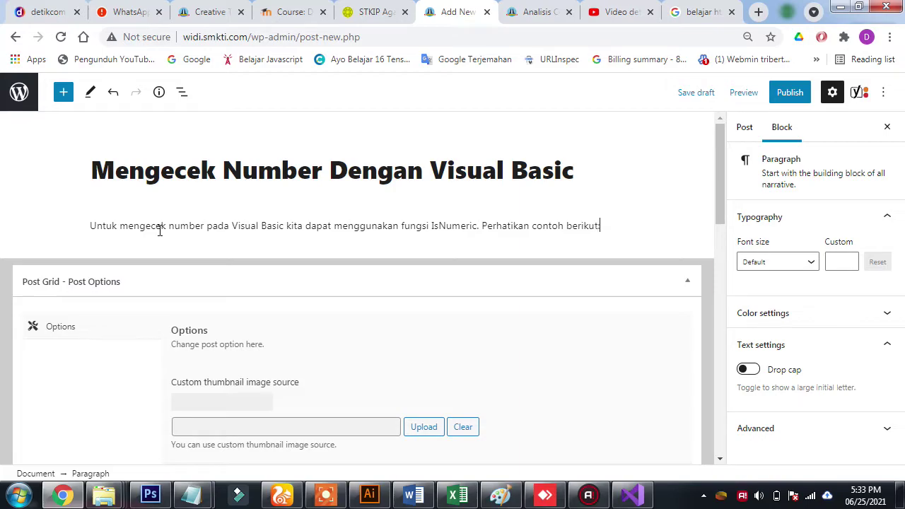
{"action": "key", "text": "Return"}
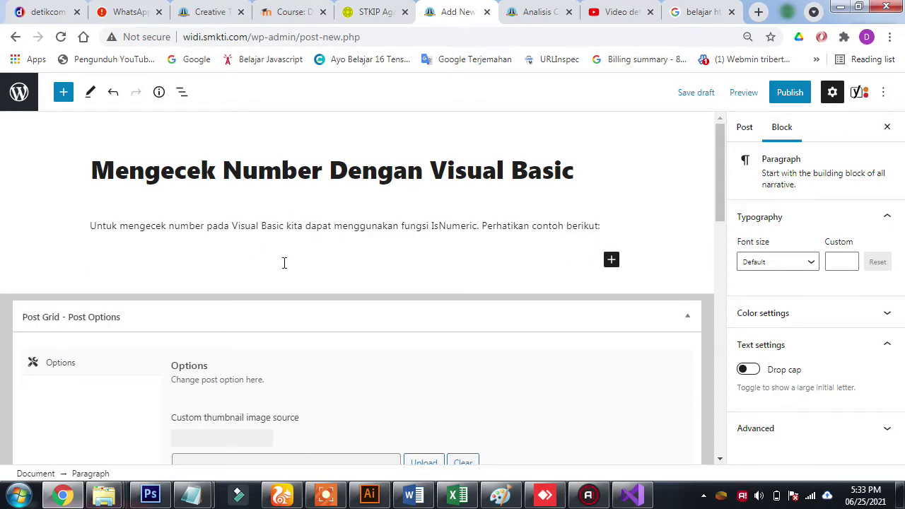
Insert an Enlighter Sourcecode block below the paragraph and paste the copied IsNumeric If…End If code into it.
{"action": "left_click", "coordinate": [610, 260]}
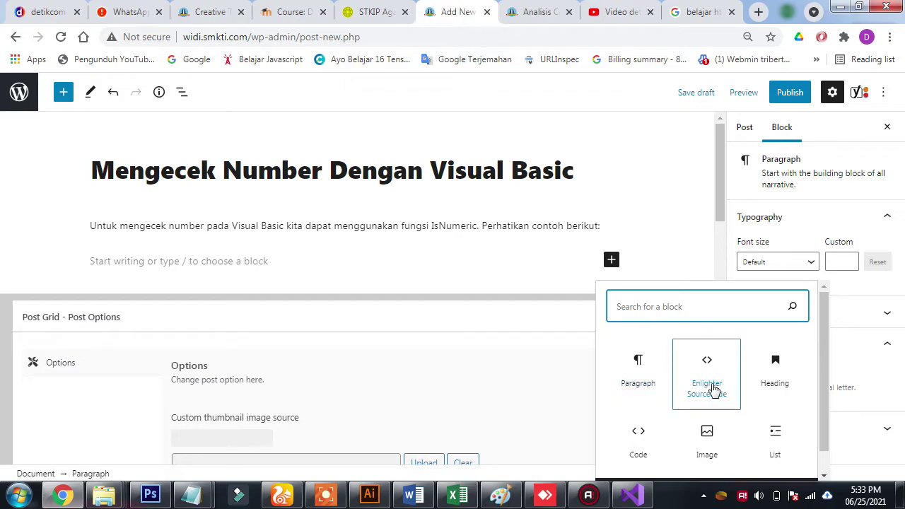
{"action": "left_click", "coordinate": [382, 269]}
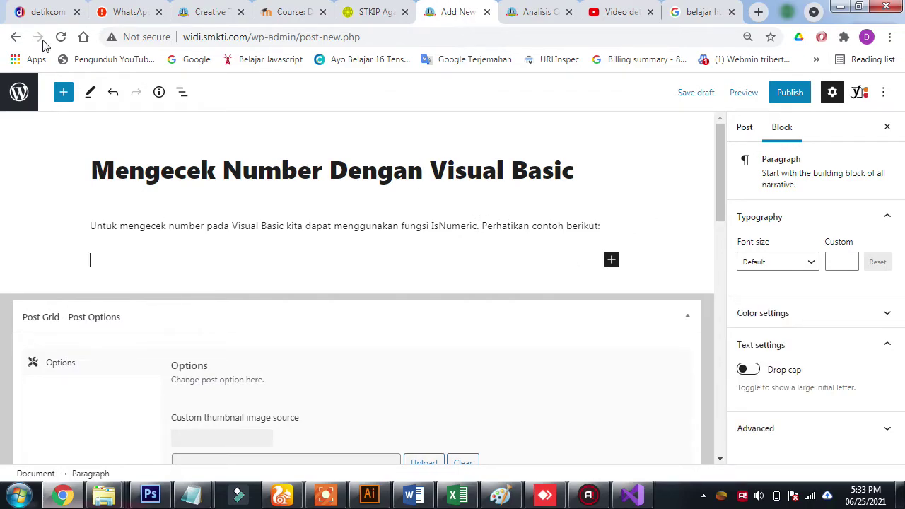
{"action": "left_click", "coordinate": [63, 94]}
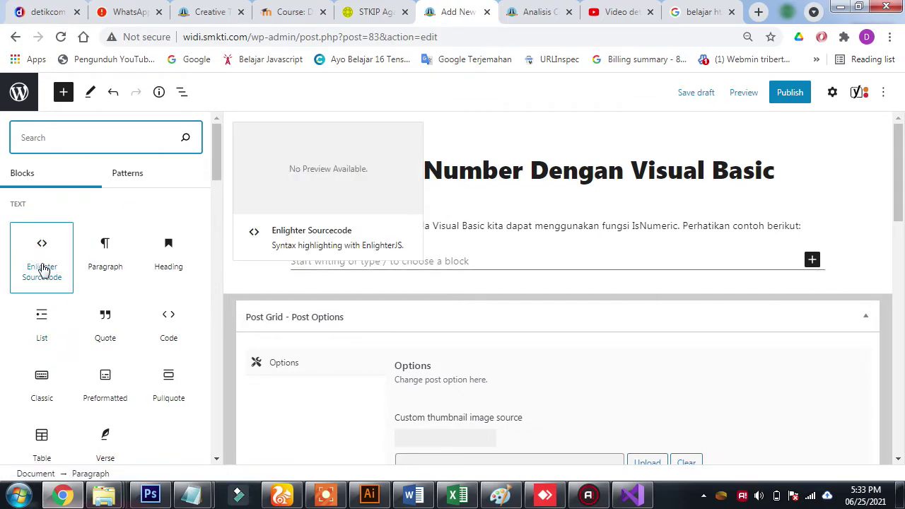
{"action": "left_click", "coordinate": [42, 267]}
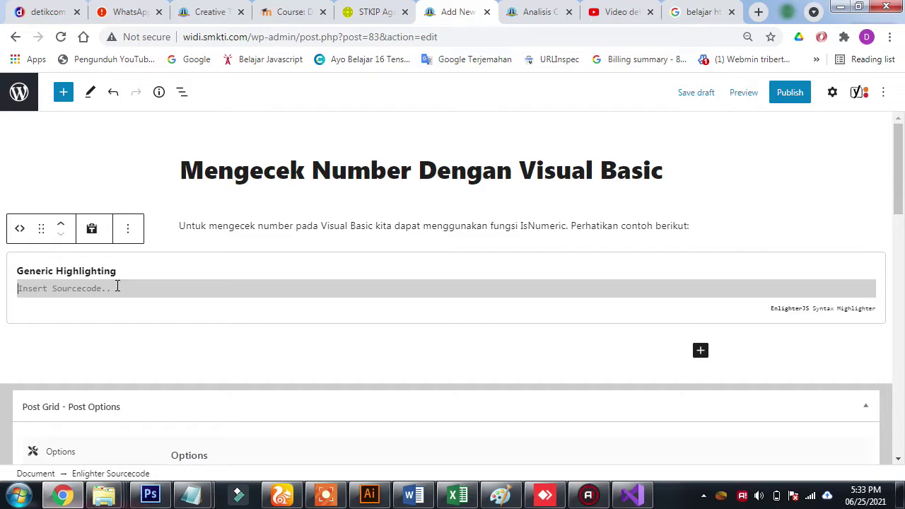
{"action": "type", "text": "If IsNumeric(Me.TextBox1.Text) = False Then             MsgBox(\"Data bukan number!\", vbExclamation)         End If"}
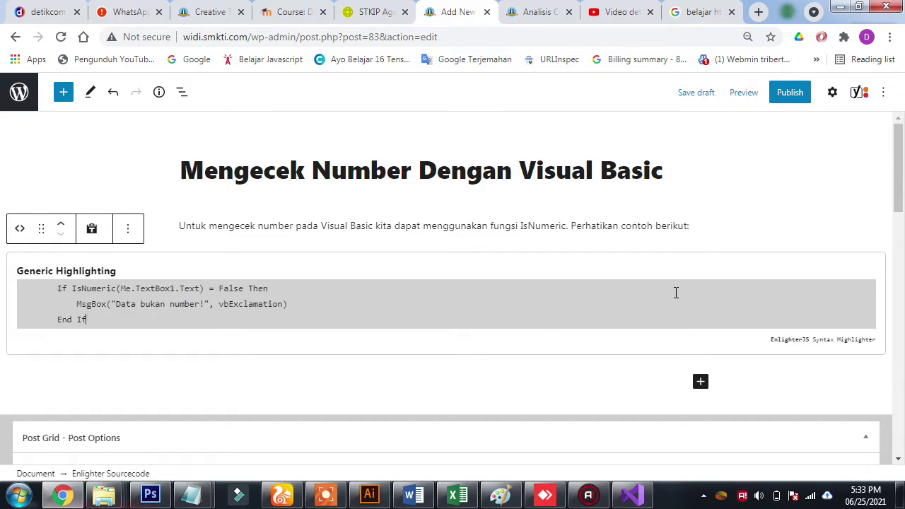
Set the Enlighter code block's highlighting language to VisualBasic.
{"action": "left_click", "coordinate": [833, 92]}
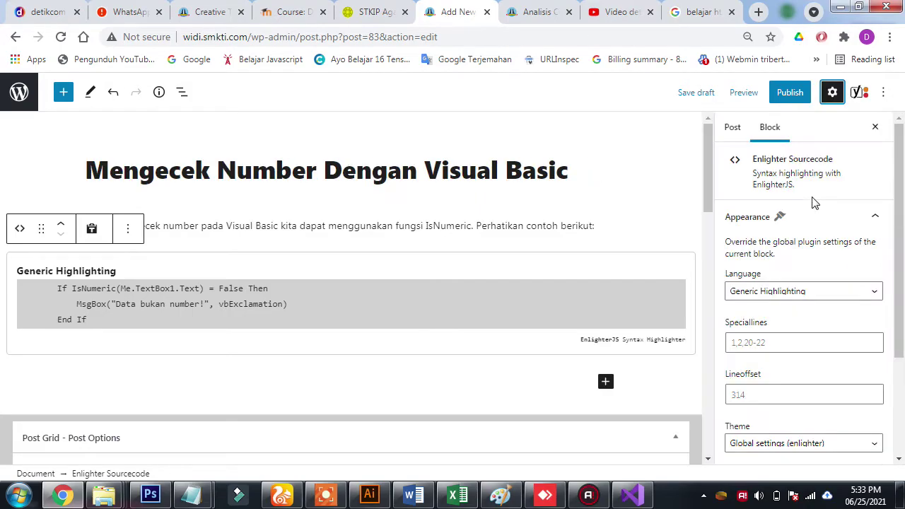
{"action": "left_click", "coordinate": [793, 297]}
{"action": "left_click_drag", "start_coordinate": [877, 128], "coordinate": [877, 240]}
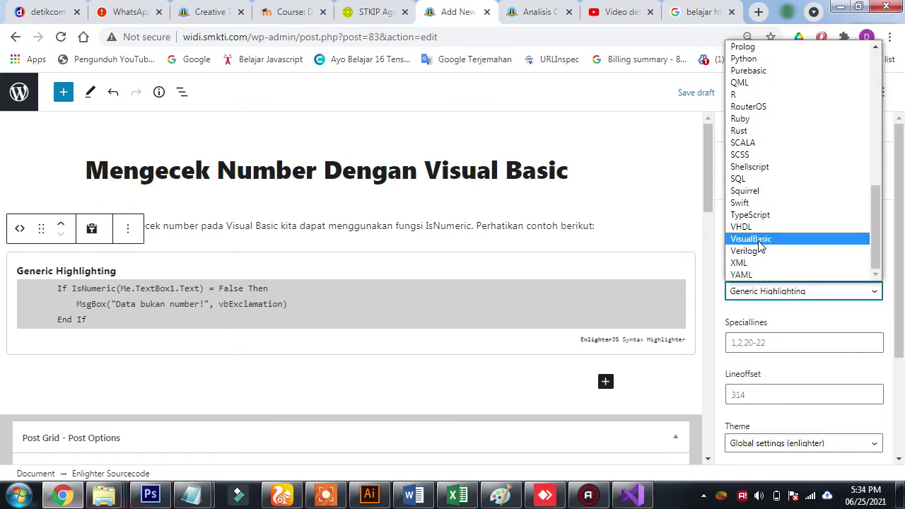
{"action": "left_click", "coordinate": [750, 239]}
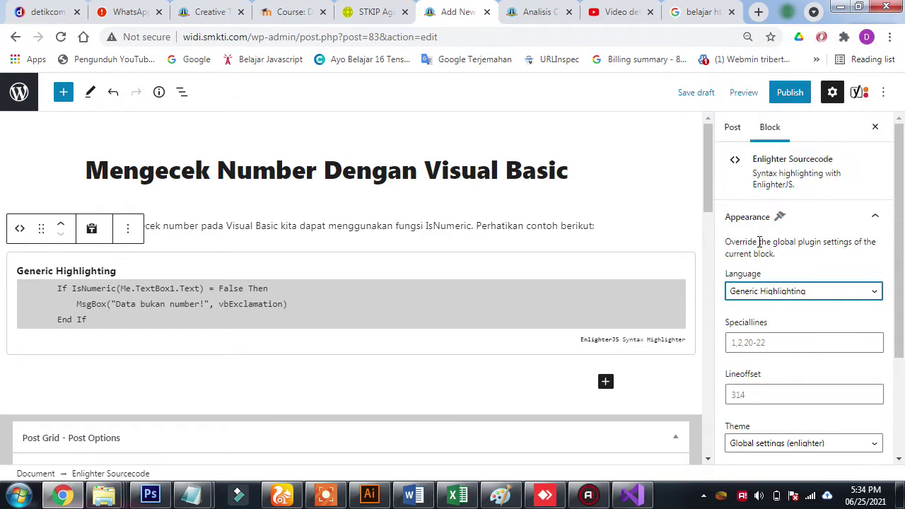
{"action": "left_click", "coordinate": [512, 385]}
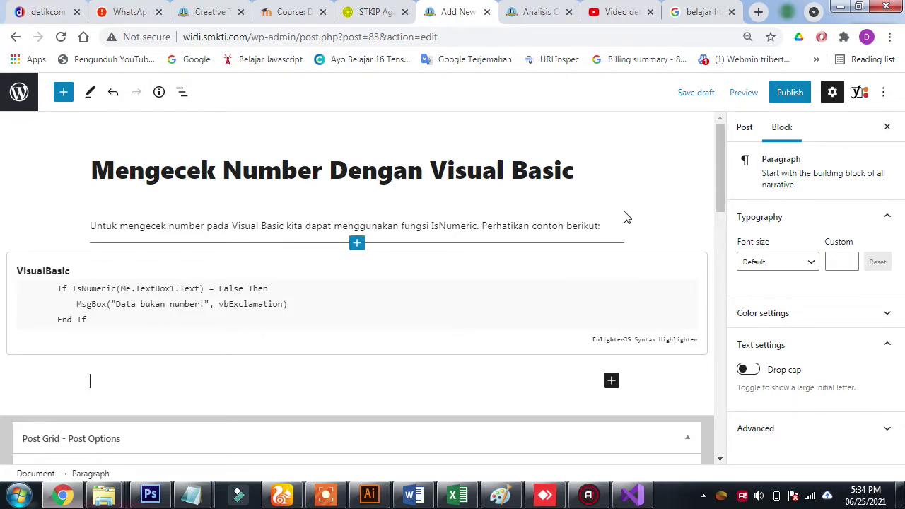
View the blog's public home page in the tab showing the Analisis Code VB article.
{"action": "left_click", "coordinate": [526, 19]}
{"action": "left_click", "coordinate": [903, 104]}
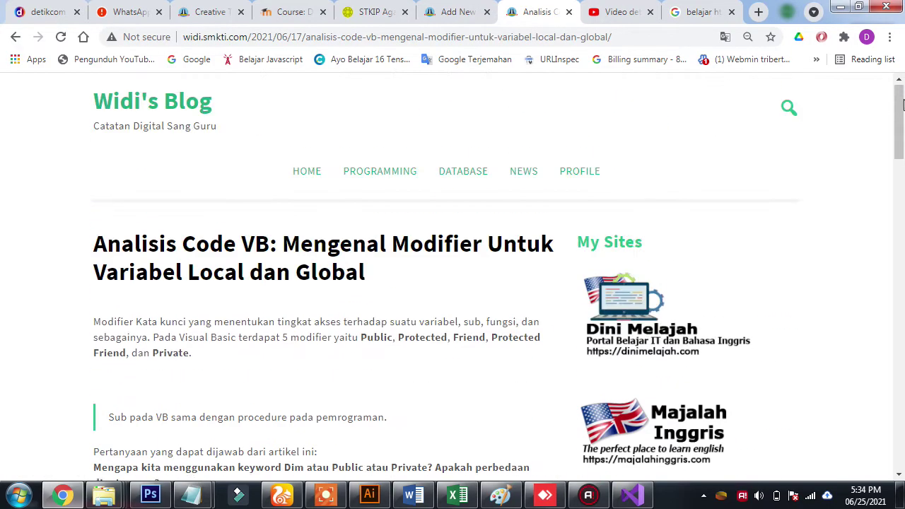
{"action": "left_click", "coordinate": [313, 175]}
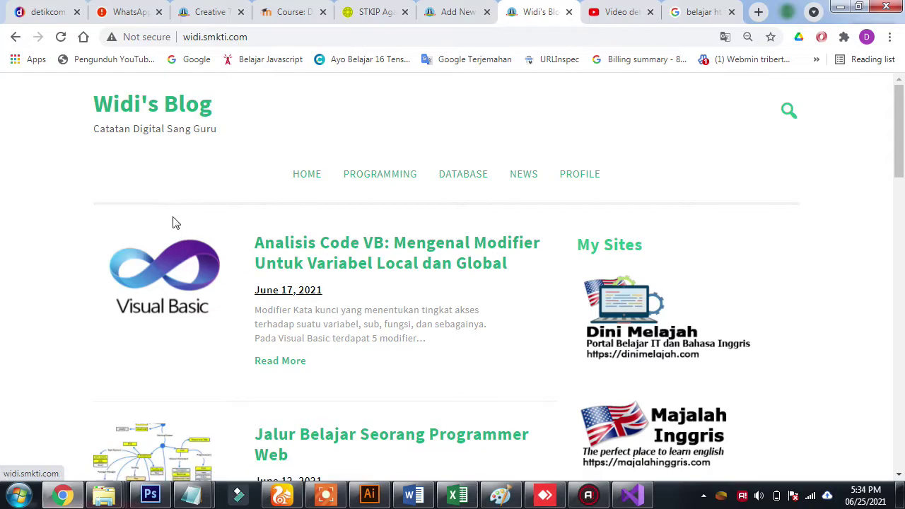
Return to the post editor, assign the post to the Programming category and publish it.
{"action": "left_click", "coordinate": [452, 12]}
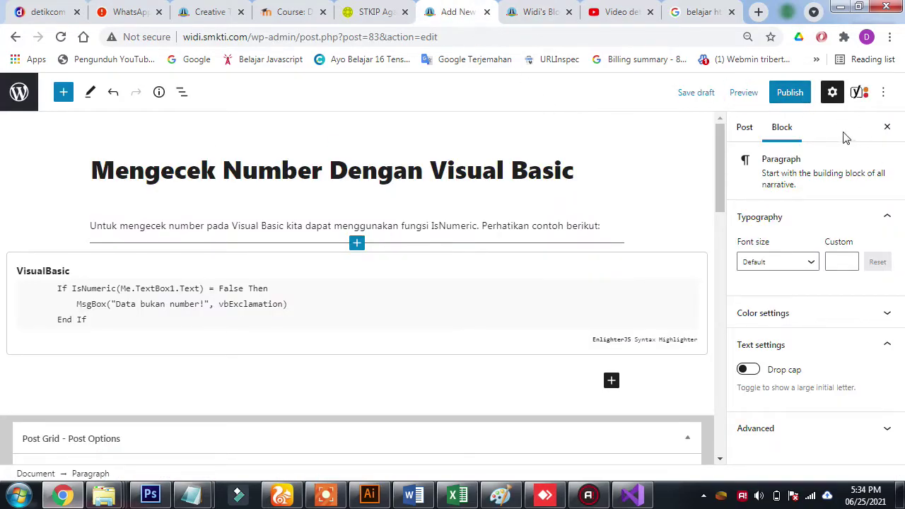
{"action": "left_click", "coordinate": [751, 132]}
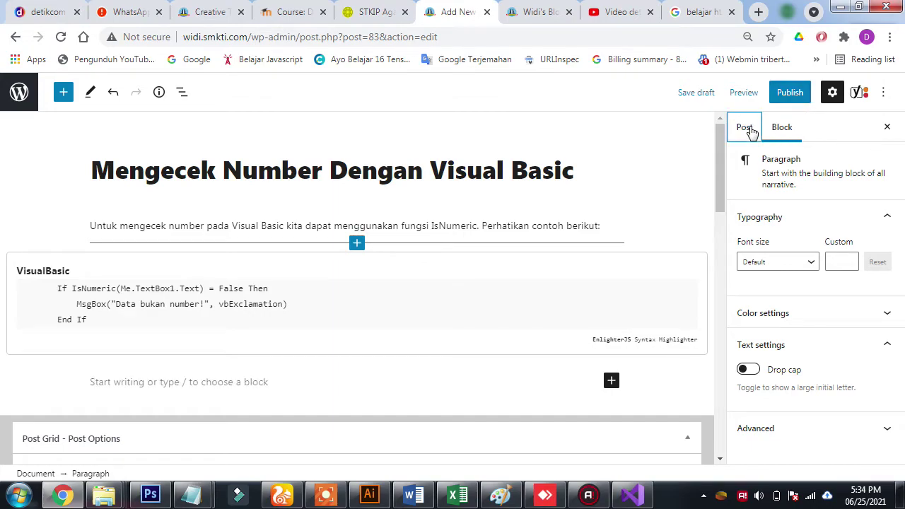
{"action": "scroll", "coordinate": [795, 283], "scroll_direction": "down", "scroll_amount": 4}
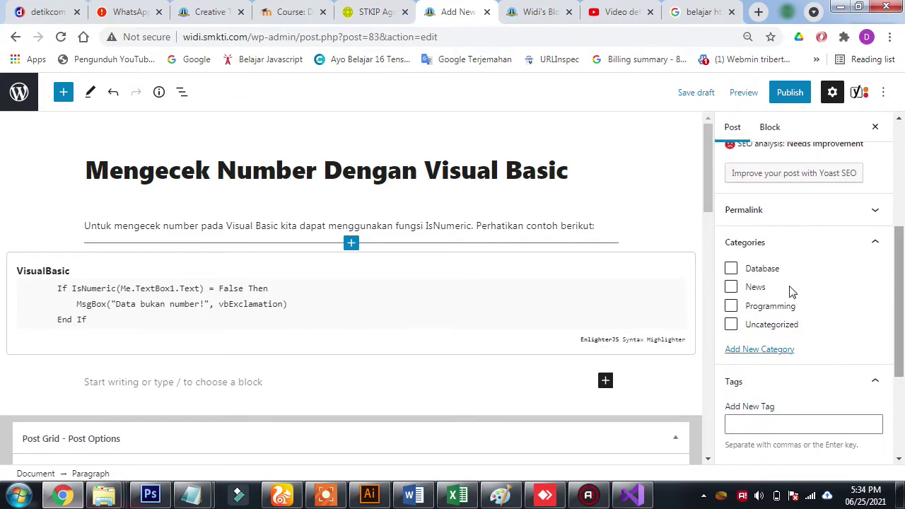
{"action": "left_click", "coordinate": [730, 306]}
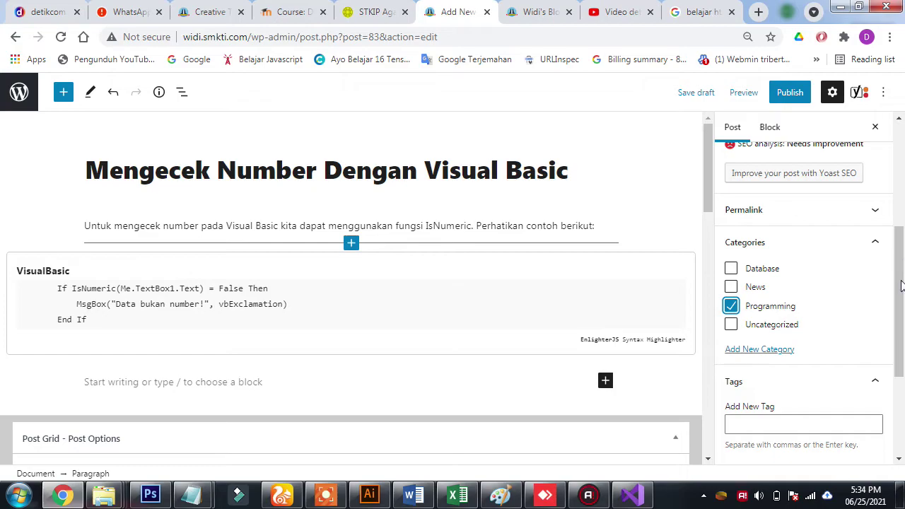
{"action": "scroll", "coordinate": [901, 286], "scroll_direction": "up", "scroll_amount": 3}
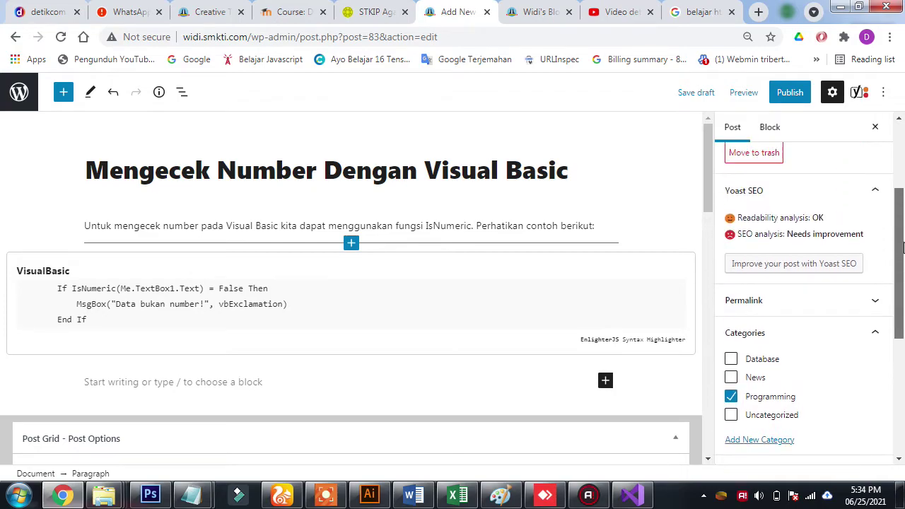
{"action": "left_click", "coordinate": [795, 92]}
{"action": "left_click", "coordinate": [777, 93]}
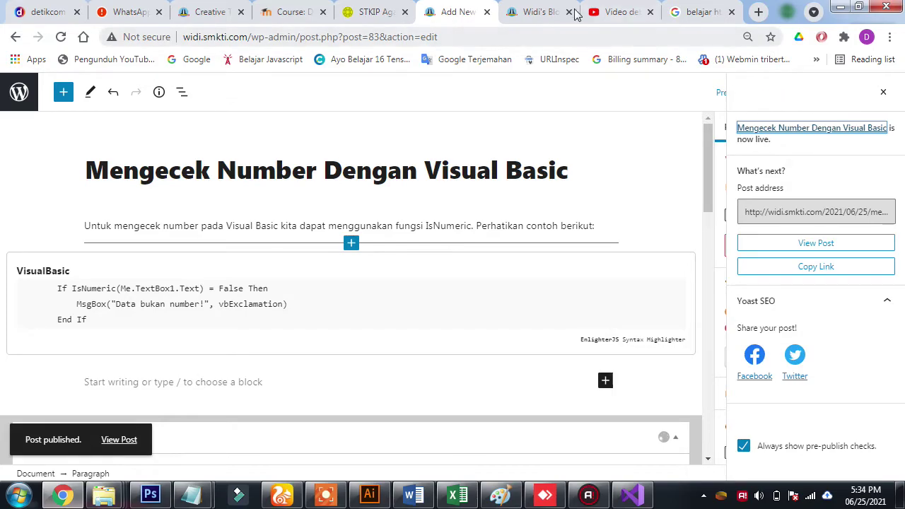
Reload the blog's home page and open the post "Mengecek Number Dengan Visual Basic" to examine its highlighted code.
{"action": "left_click", "coordinate": [543, 13]}
{"action": "left_click", "coordinate": [61, 38]}
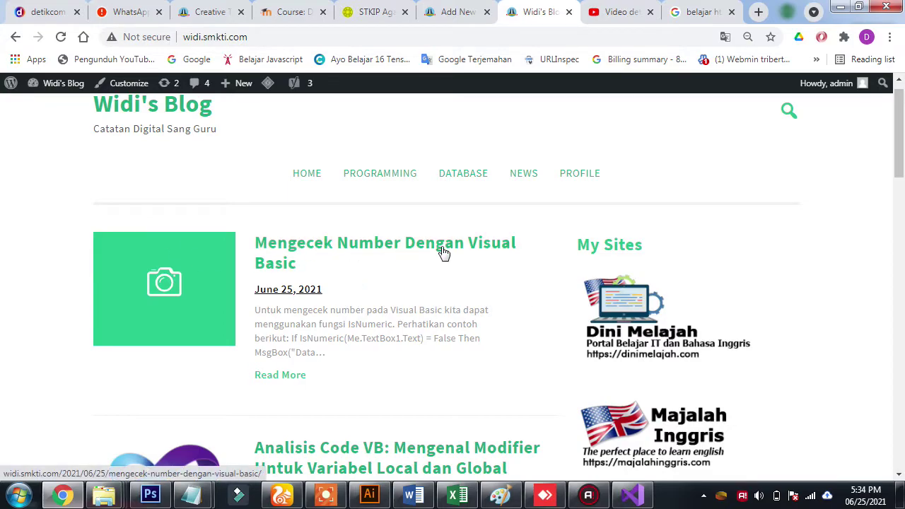
{"action": "left_click", "coordinate": [330, 247]}
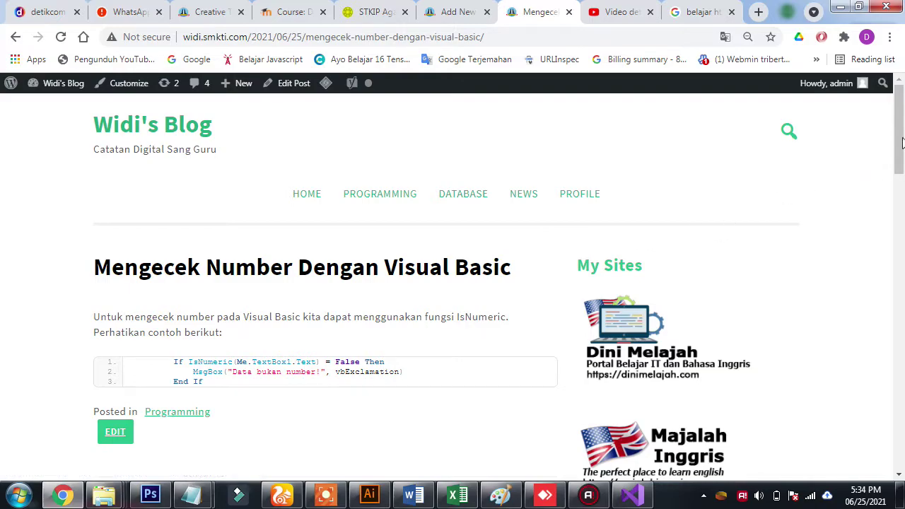
{"action": "scroll", "coordinate": [901, 141], "scroll_direction": "down", "scroll_amount": 1}
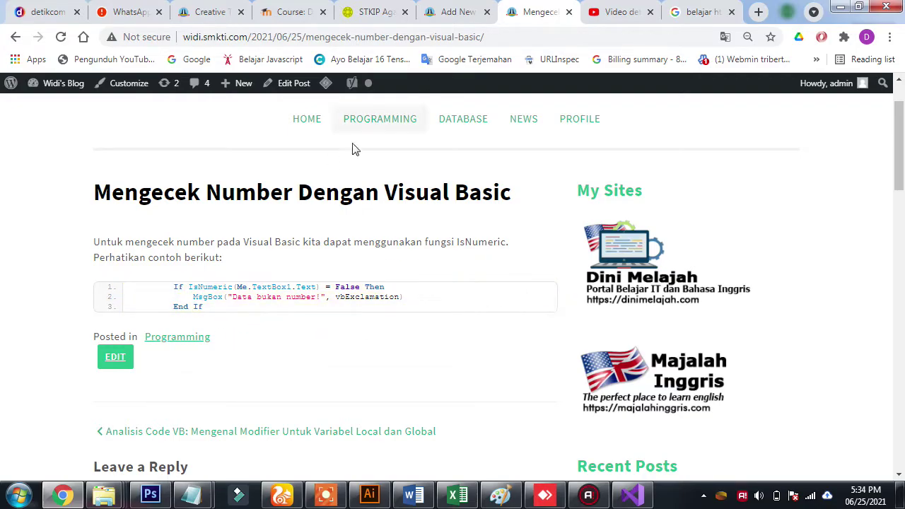
Switch to Visual Studio and copy the entire Form1 class, from Public Class Form1 to End Class.
{"action": "left_click", "coordinate": [458, 11]}
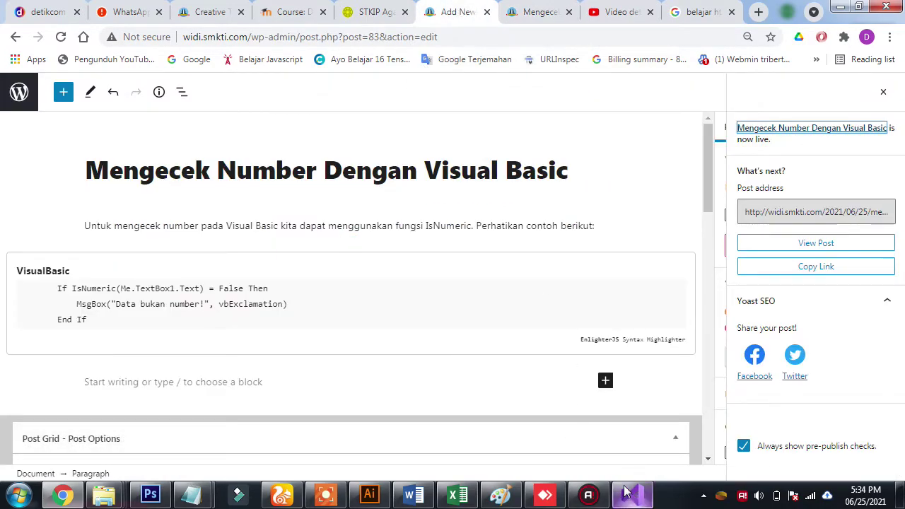
{"action": "left_click", "coordinate": [627, 493]}
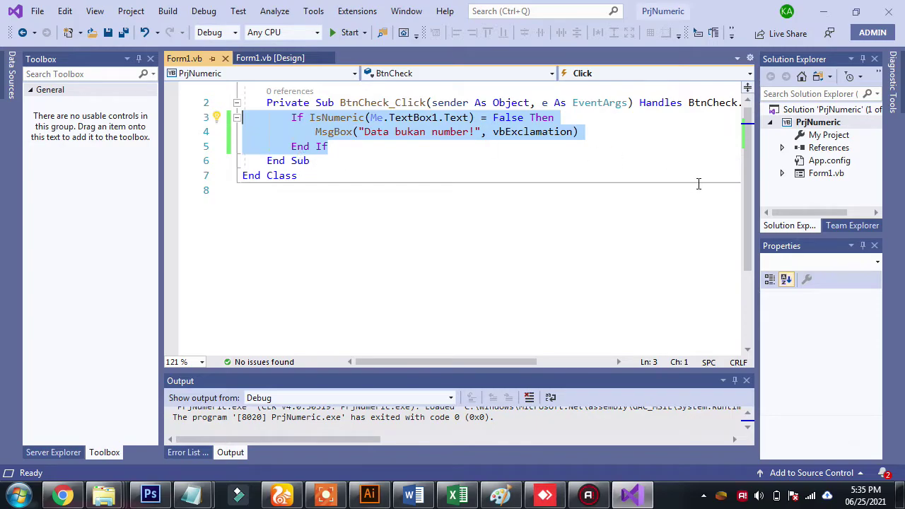
{"action": "left_click_drag", "start_coordinate": [749, 207], "coordinate": [748, 170]}
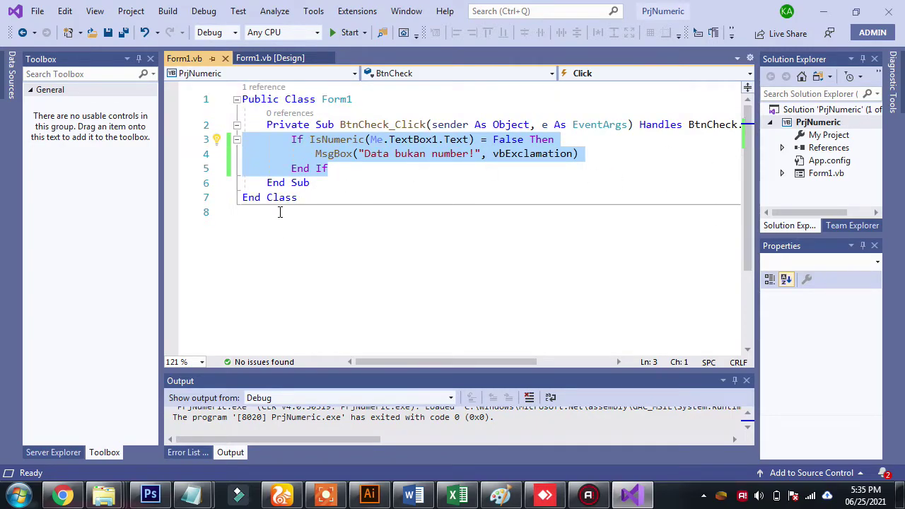
{"action": "left_click_drag", "start_coordinate": [306, 198], "coordinate": [242, 99]}
{"action": "key", "text": "ctrl+c"}
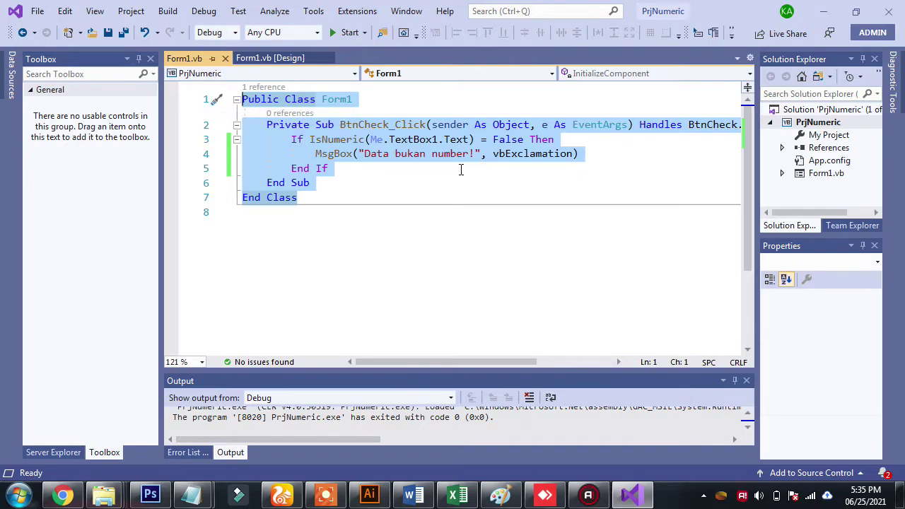
Switch back to WordPress in Chrome and reopen the published post "Mengecek Number Dengan Visual Basic" for editing from the posts list.
{"action": "key", "text": "alt+Tab"}
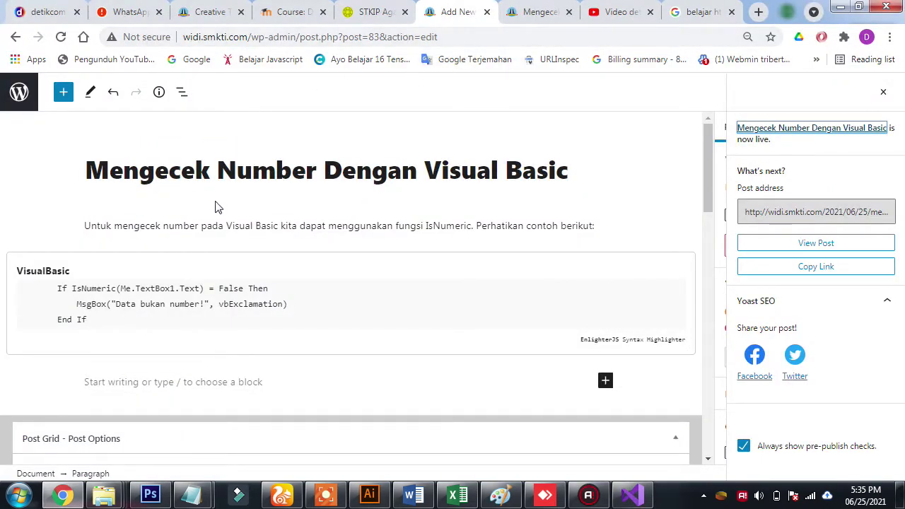
{"action": "left_click", "coordinate": [103, 319]}
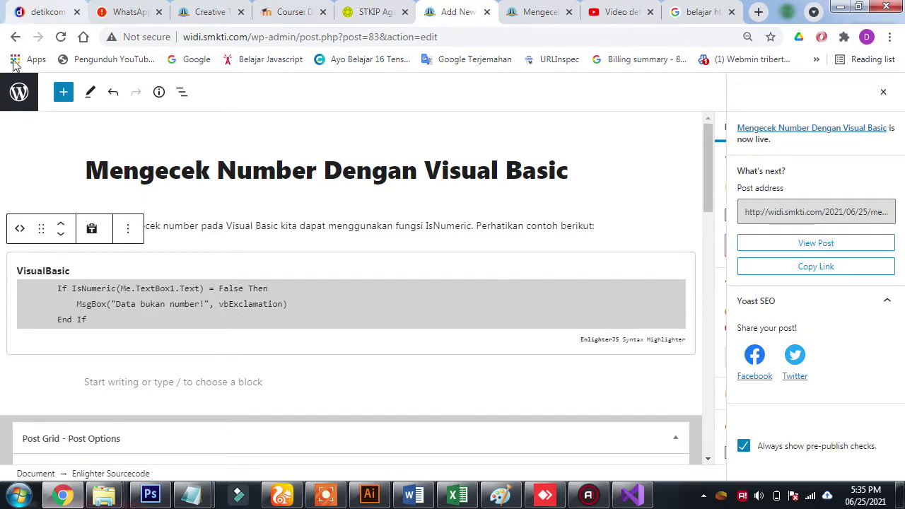
{"action": "left_click", "coordinate": [19, 92]}
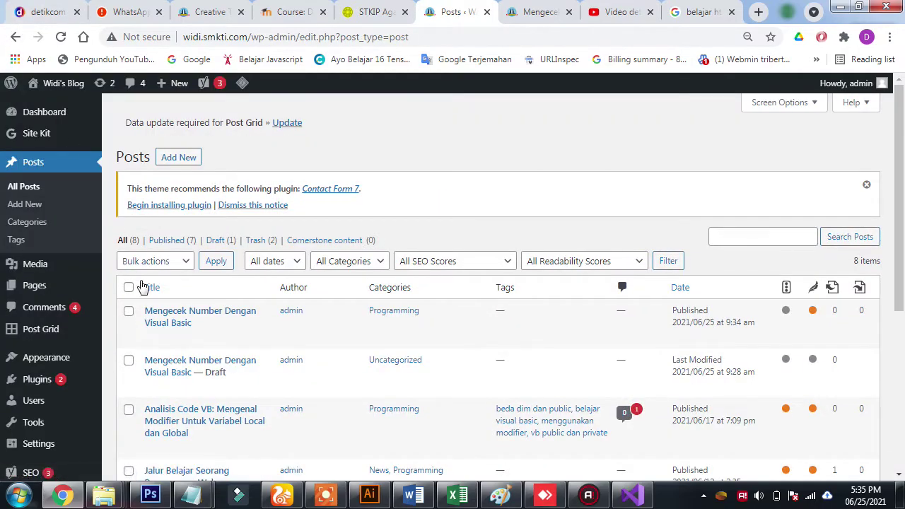
{"action": "left_click", "coordinate": [152, 339]}
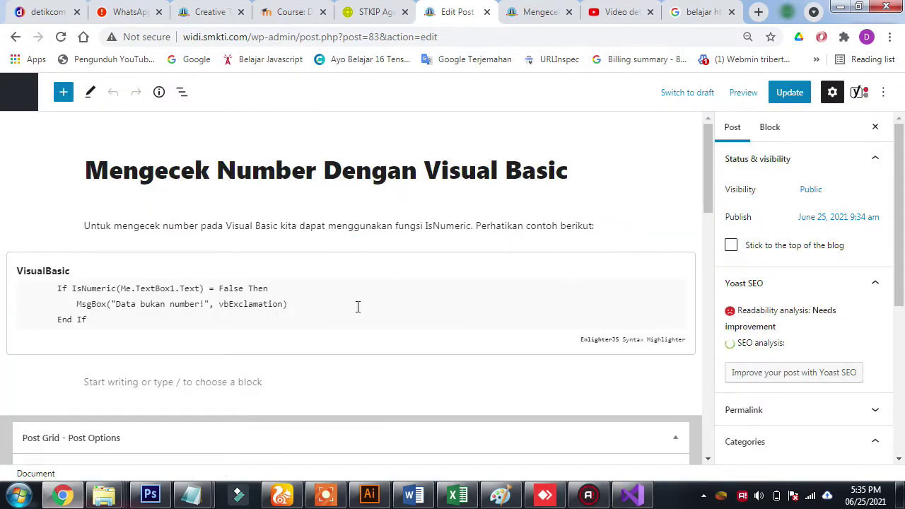
Replace the code in the VisualBasic block with the copied Form1 class and update the post.
{"action": "left_click_drag", "start_coordinate": [90, 323], "coordinate": [6, 292]}
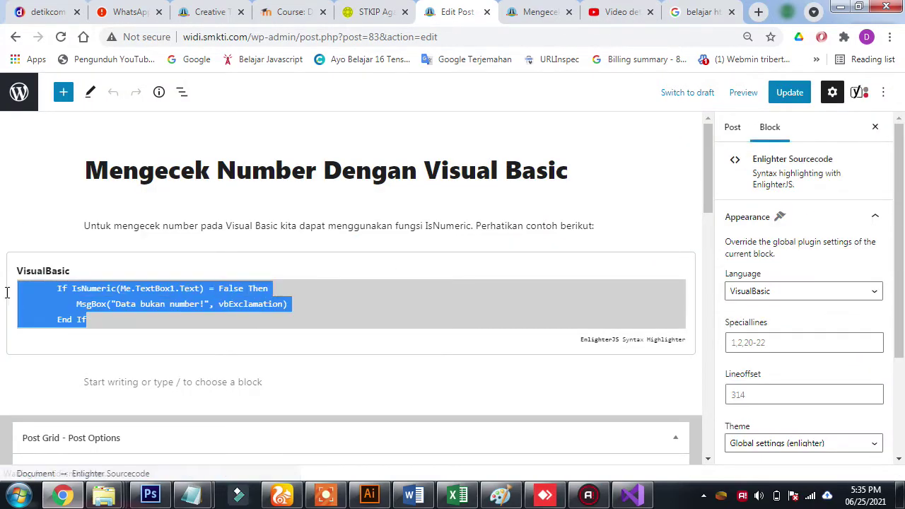
{"action": "key", "text": "ctrl+v"}
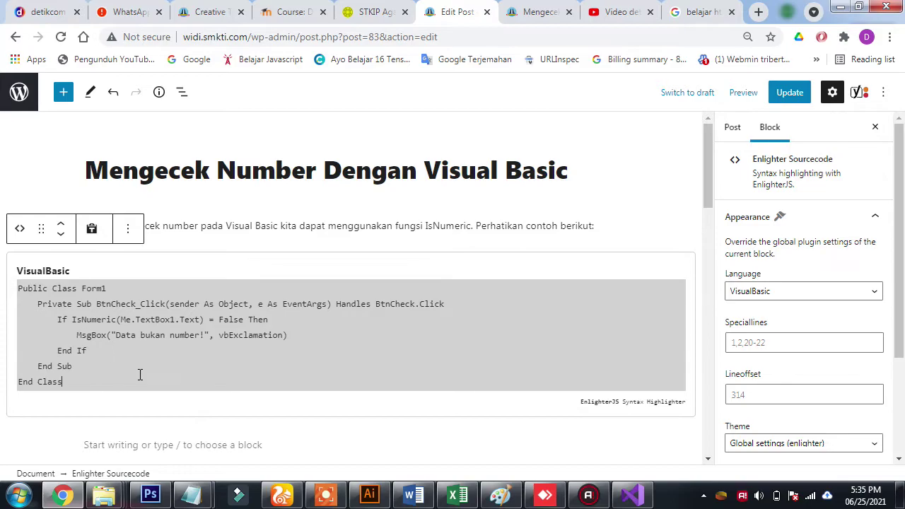
{"action": "left_click", "coordinate": [789, 92]}
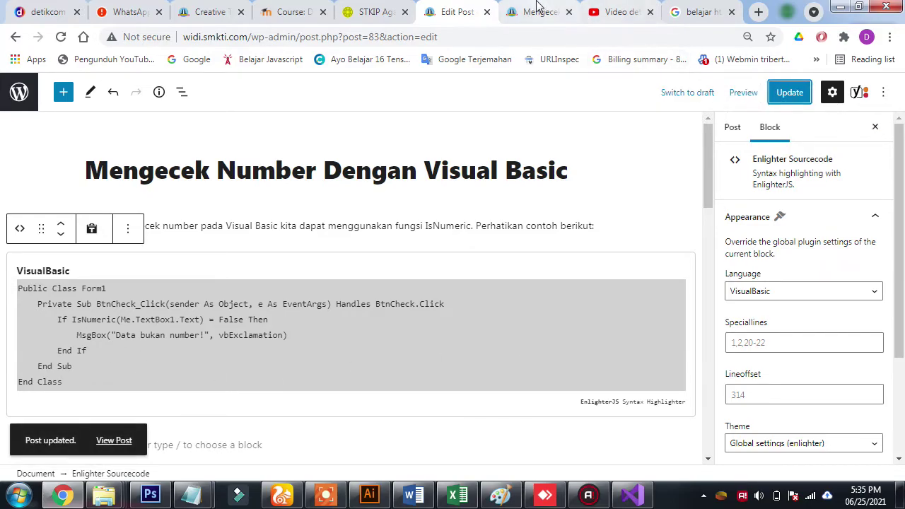
Reload the published post's page to examine the updated code block and copy its code to the clipboard.
{"action": "left_click", "coordinate": [534, 12]}
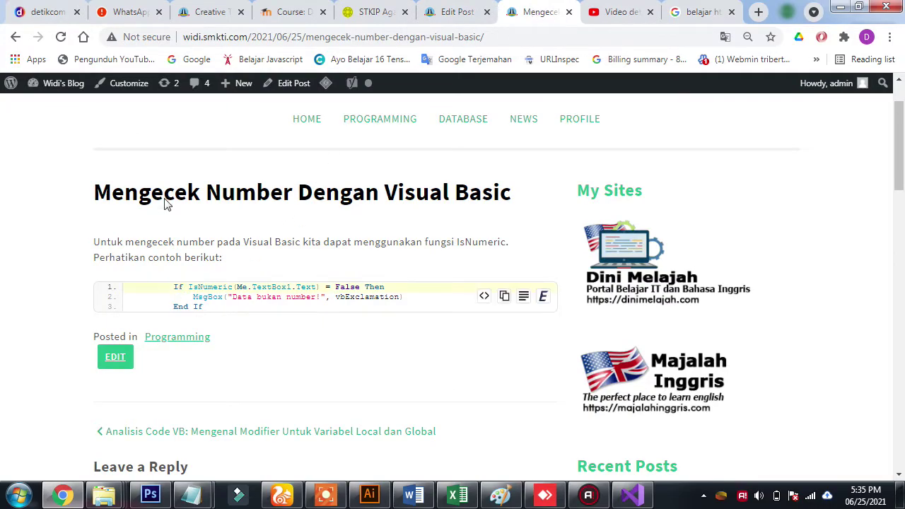
{"action": "left_click", "coordinate": [457, 12]}
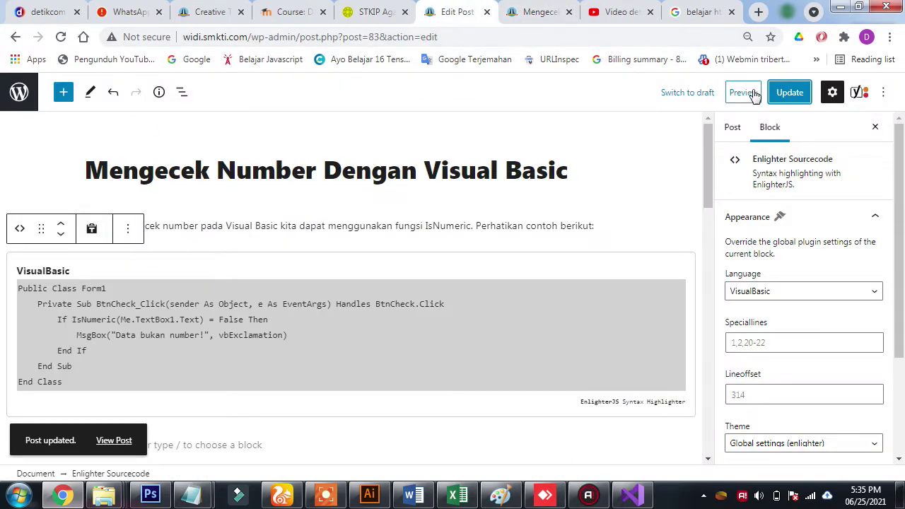
{"action": "left_click", "coordinate": [541, 15]}
{"action": "left_click", "coordinate": [60, 37]}
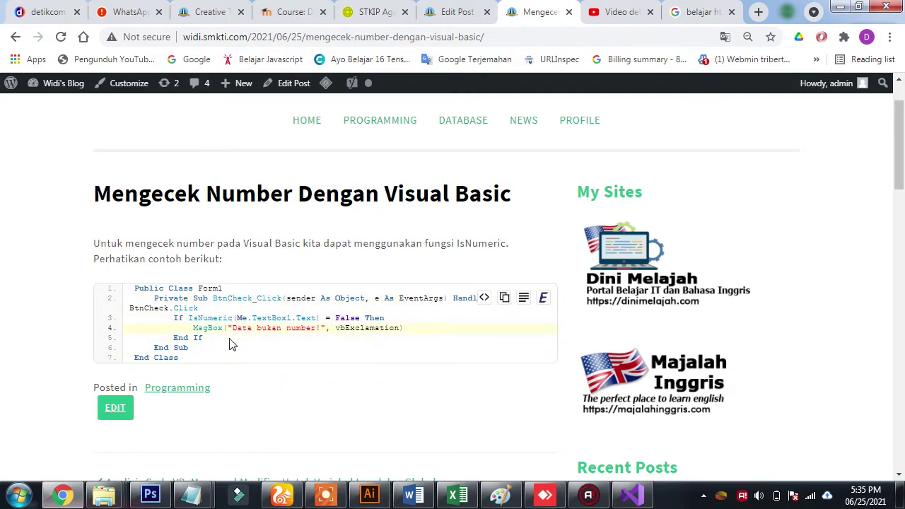
{"action": "left_click", "coordinate": [504, 298]}
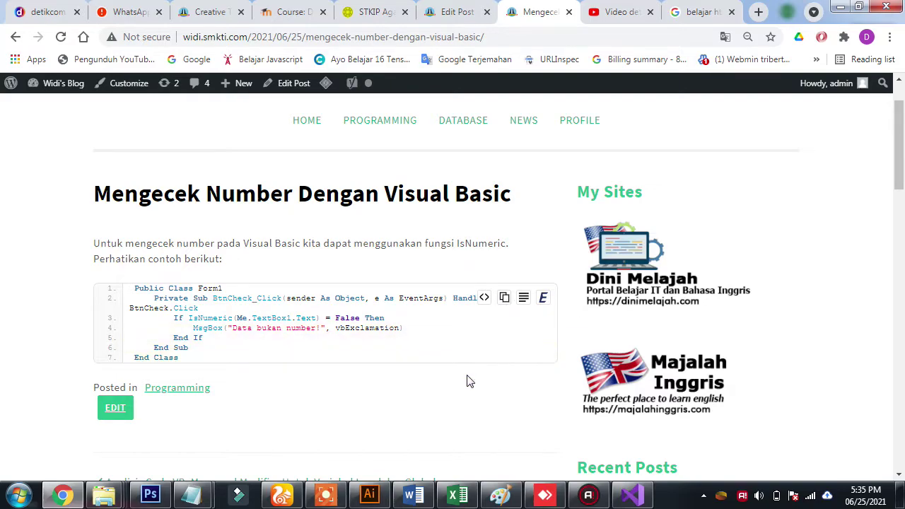
Open Notepad, paste the copied code to check its line breaks and indentation, and return to the published post in Chrome.
{"action": "key", "text": "super+r"}
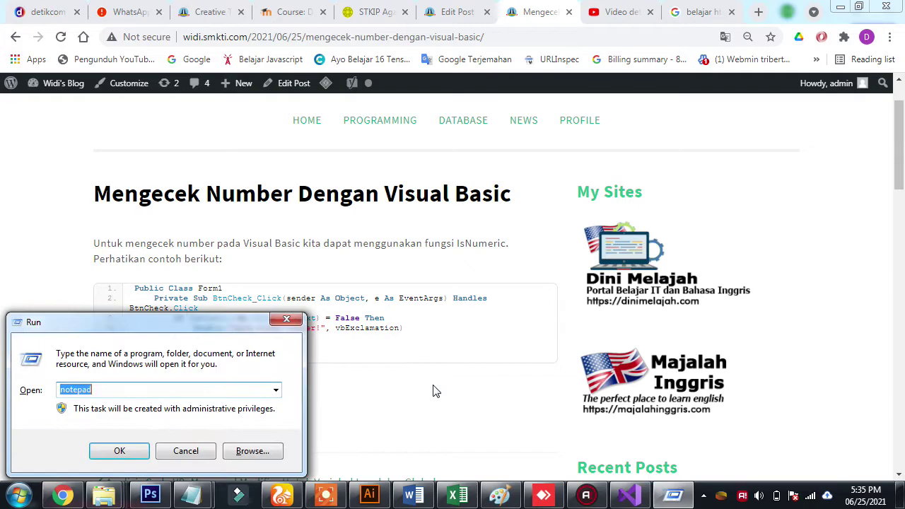
{"action": "key", "text": "Return"}
{"action": "key", "text": "ctrl+v"}
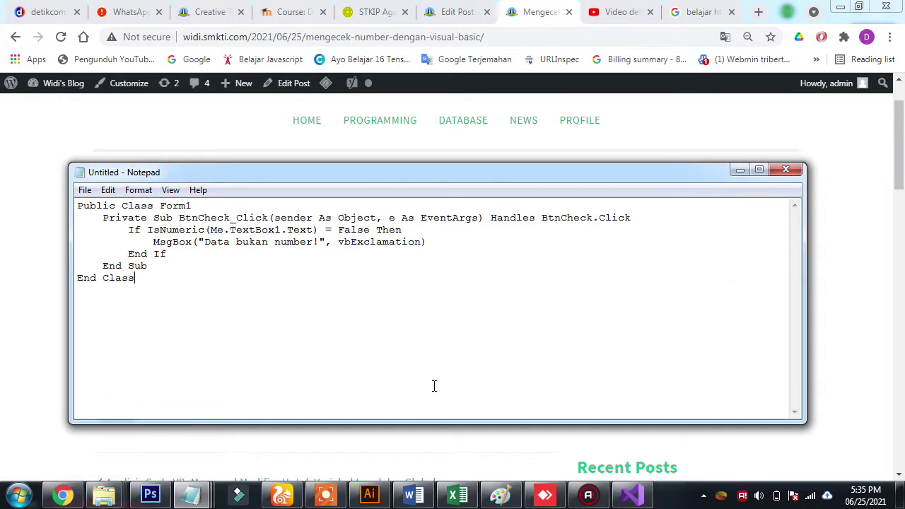
{"action": "left_click_drag", "start_coordinate": [148, 288], "coordinate": [68, 219]}
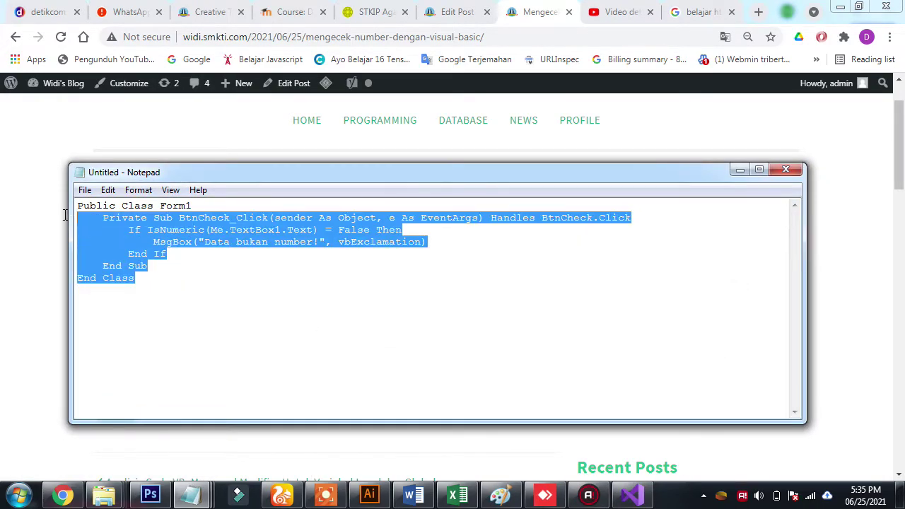
{"action": "left_click", "coordinate": [179, 304]}
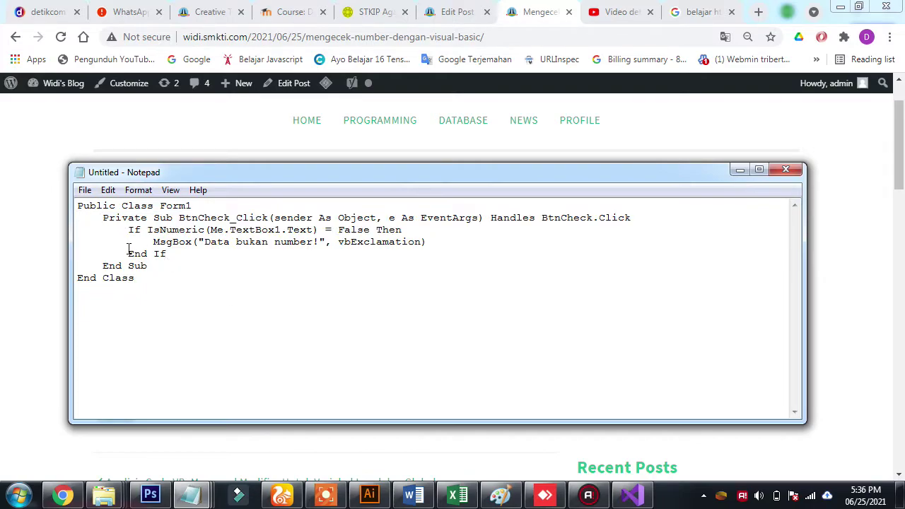
{"action": "left_click", "coordinate": [810, 147]}
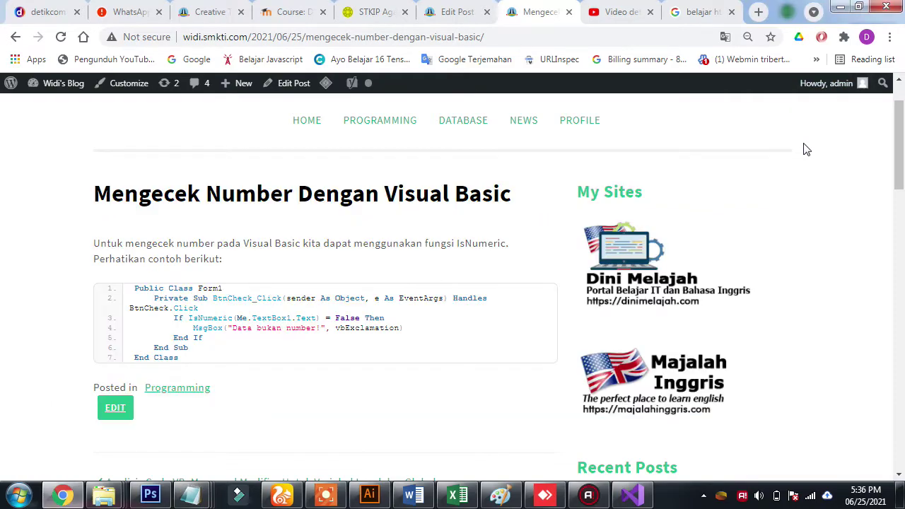
Leave the editor of the post "Mengecek Number Dengan Visual Basic" and go to the WordPress admin's posts list.
{"action": "left_click", "coordinate": [464, 13]}
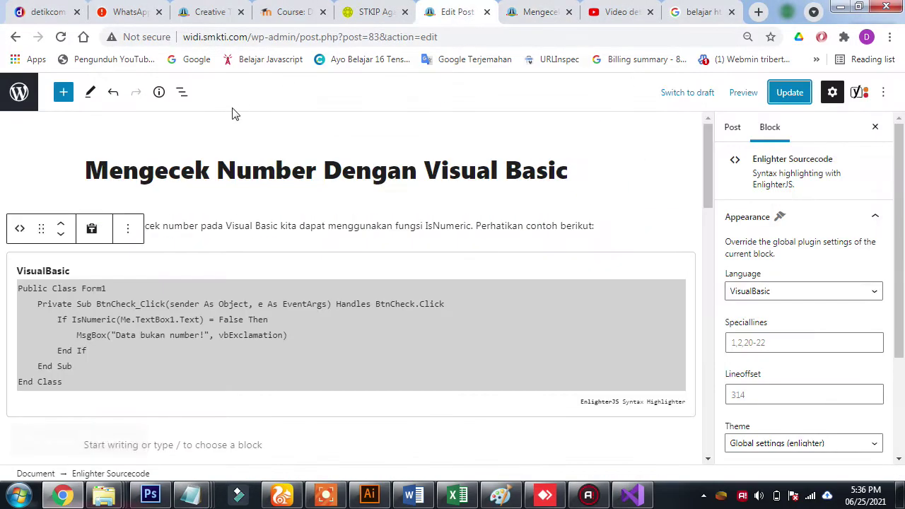
{"action": "left_click", "coordinate": [19, 98]}
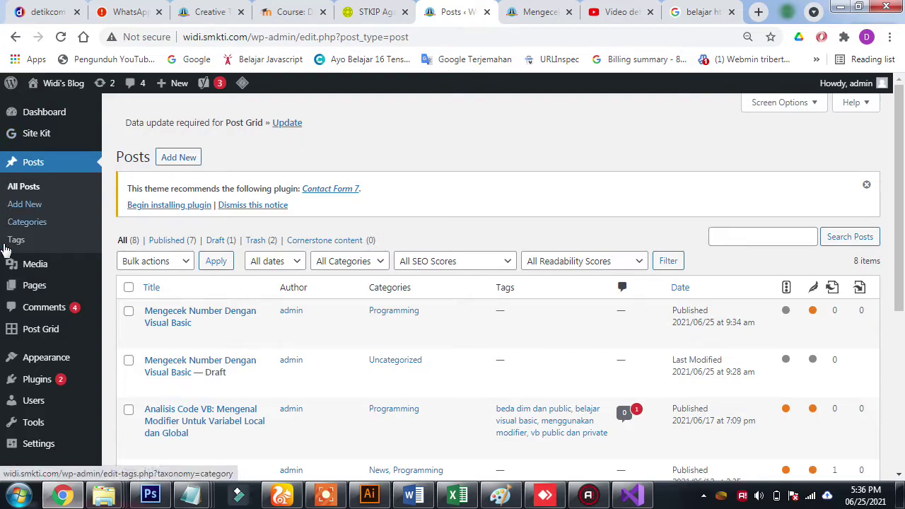
{"action": "mouse_move", "coordinate": [22, 339]}
{"action": "mouse_move", "coordinate": [55, 262]}
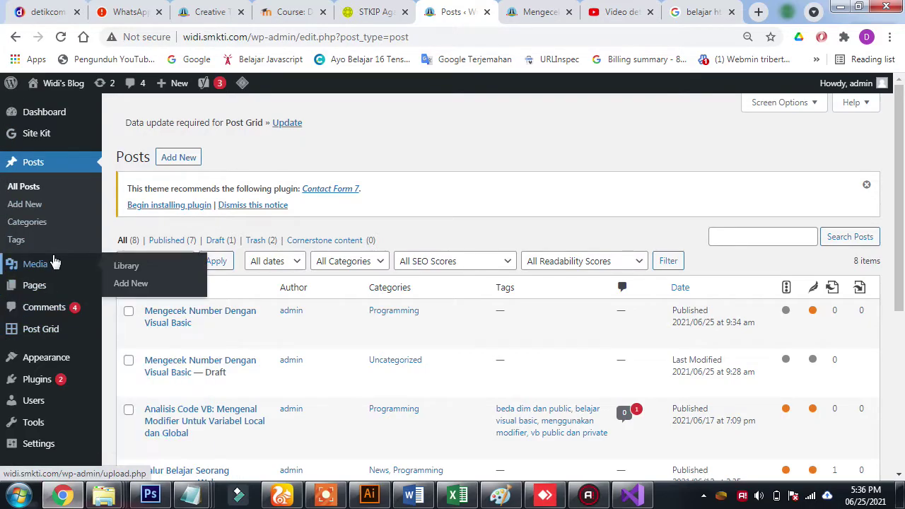